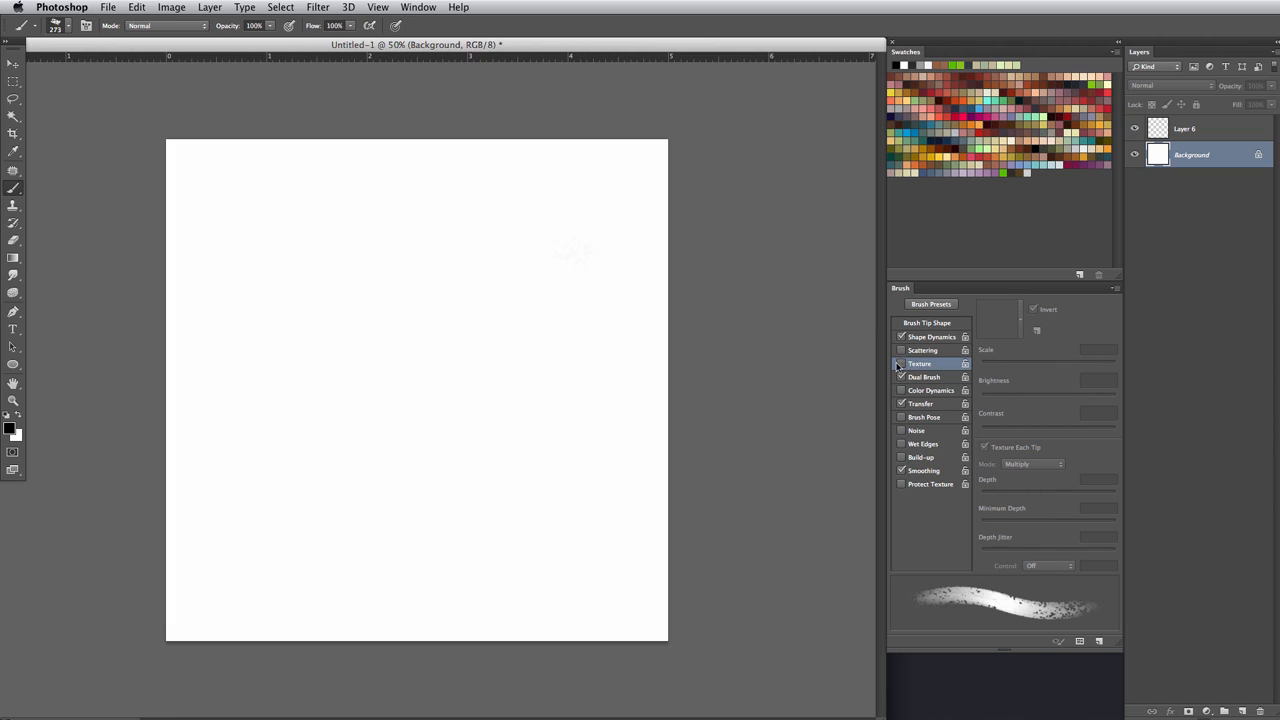
# Step: Enable Texture for the current brush, try it with broad strokes on the Background layer and undo them
pyautogui.click(901, 364)
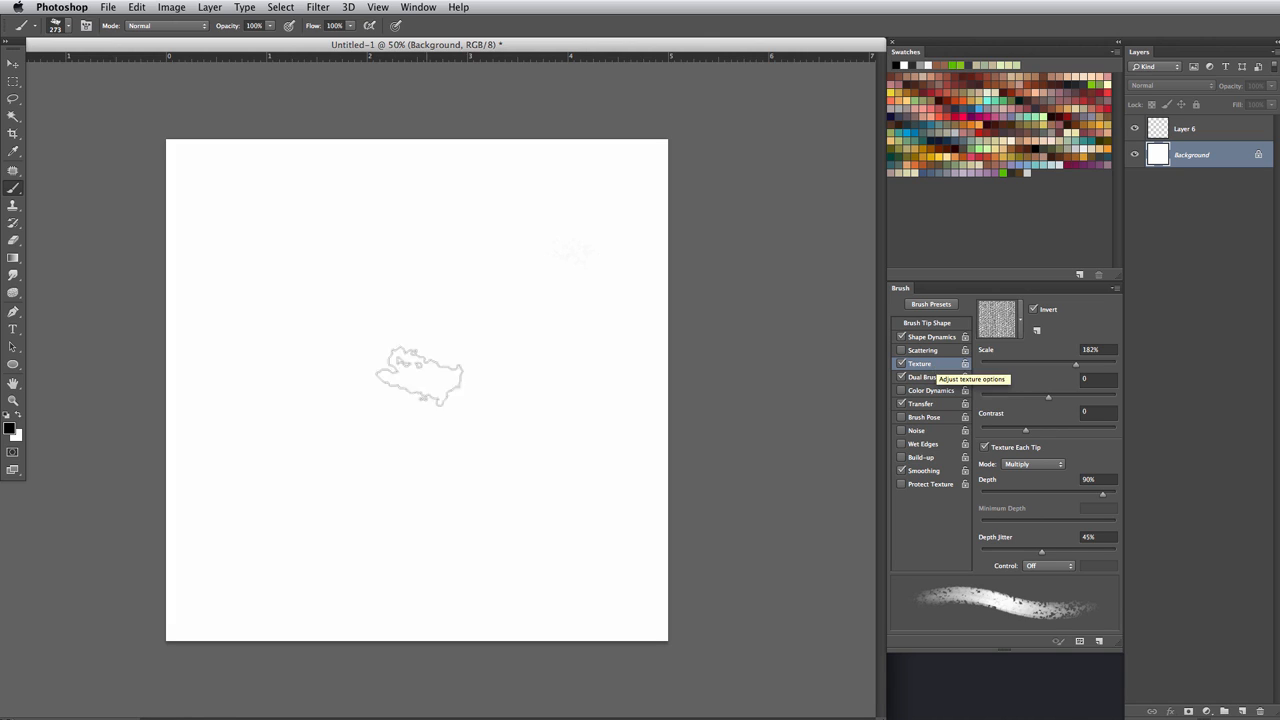
pyautogui.moveTo(290, 210)
pyautogui.mouseDown()
pyautogui.moveTo(380, 225)
pyautogui.moveTo(373, 323)
pyautogui.moveTo(251, 377)
pyautogui.moveTo(445, 295)
pyautogui.moveTo(471, 429)
pyautogui.moveTo(556, 364)
pyautogui.moveTo(505, 505)
pyautogui.moveTo(418, 443)
pyautogui.moveTo(440, 400)
pyautogui.moveTo(318, 423)
pyautogui.moveTo(414, 443)
pyautogui.moveTo(374, 531)
pyautogui.moveTo(300, 545)
pyautogui.moveTo(503, 566)
pyautogui.moveTo(574, 503)
pyautogui.moveTo(610, 340)
pyautogui.moveTo(495, 285)
pyautogui.mouseUp()
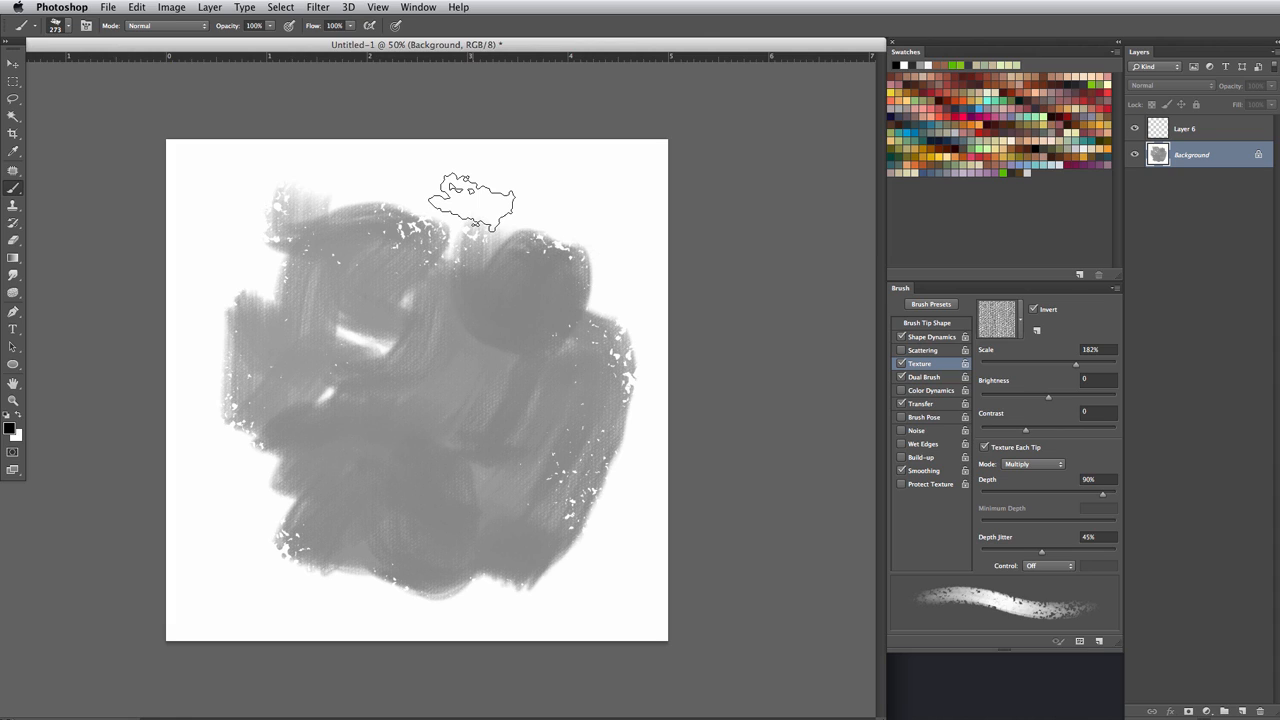
pyautogui.press('super+z')
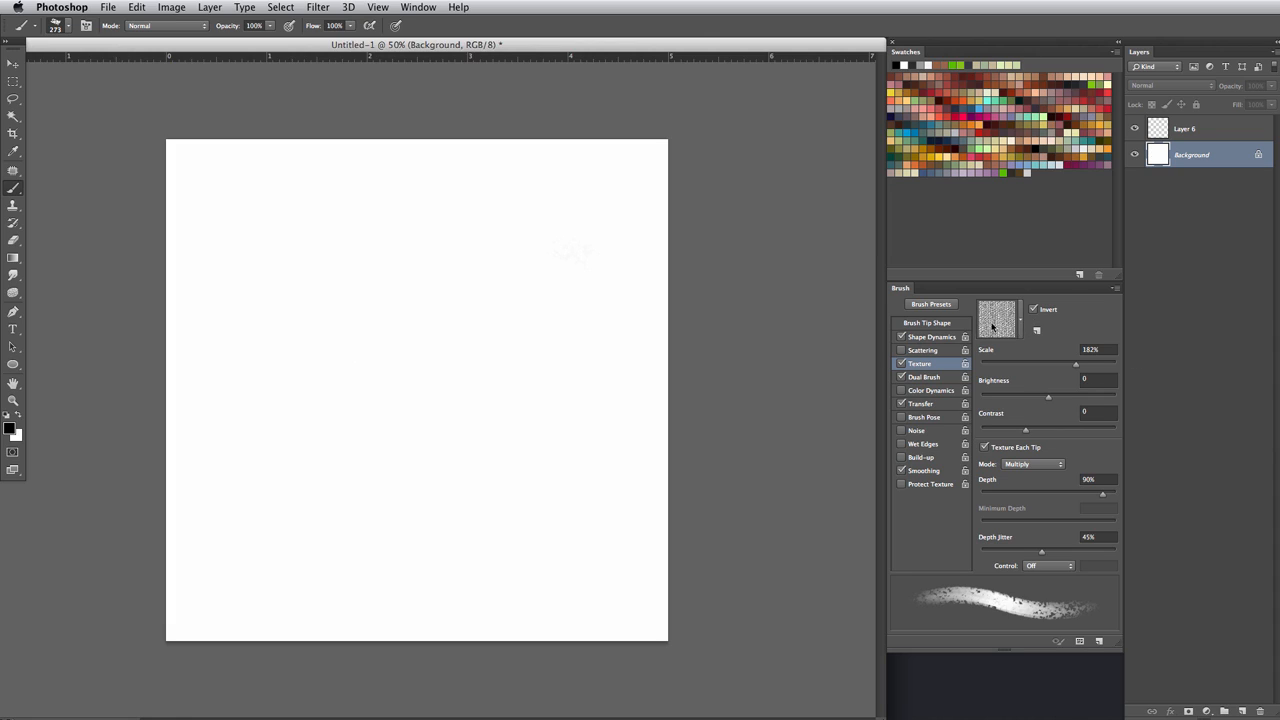
# Step: Append the Rock Patterns set to the brush texture patterns and choose a pebble-like rock pattern
pyautogui.click(1020, 334)
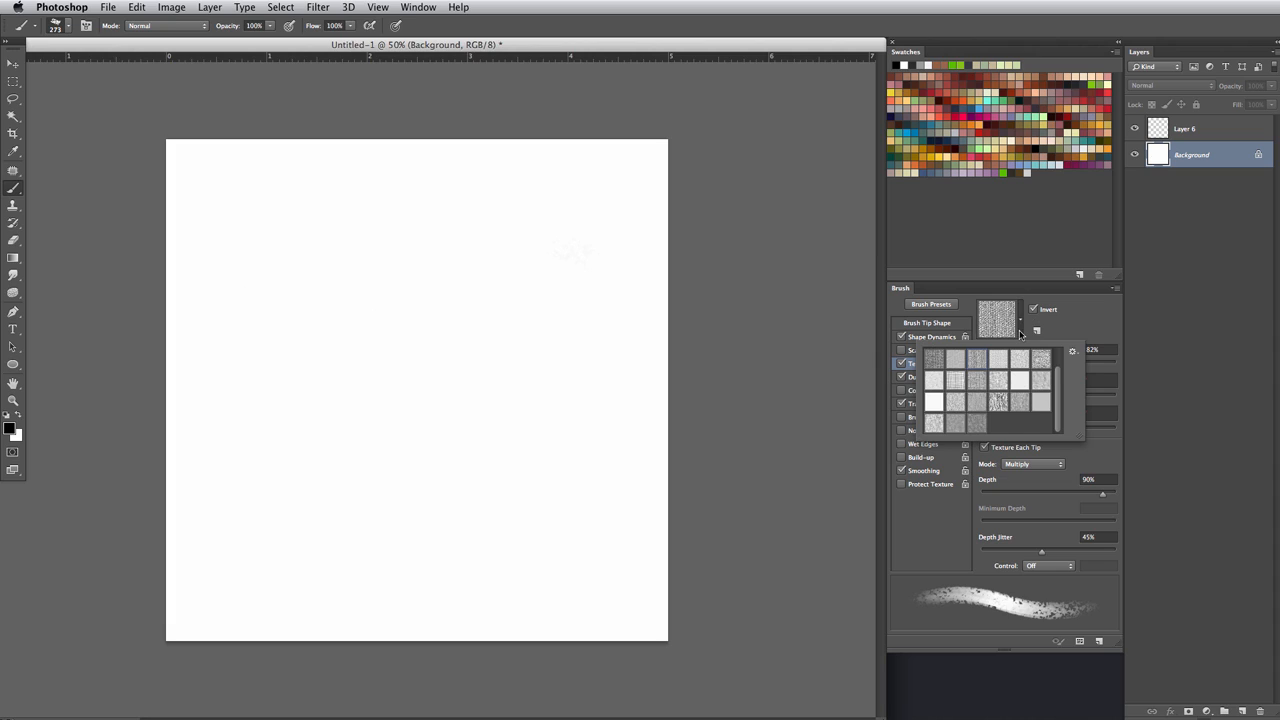
pyautogui.click(1073, 354)
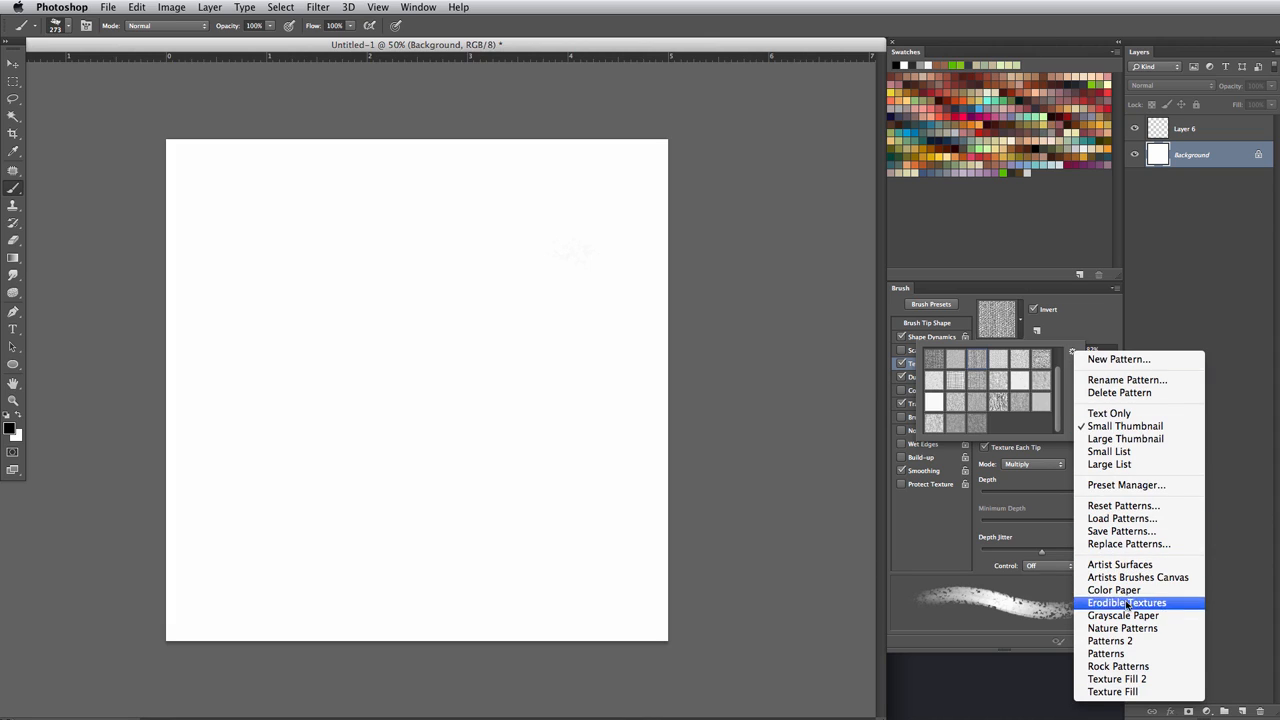
pyautogui.click(1120, 667)
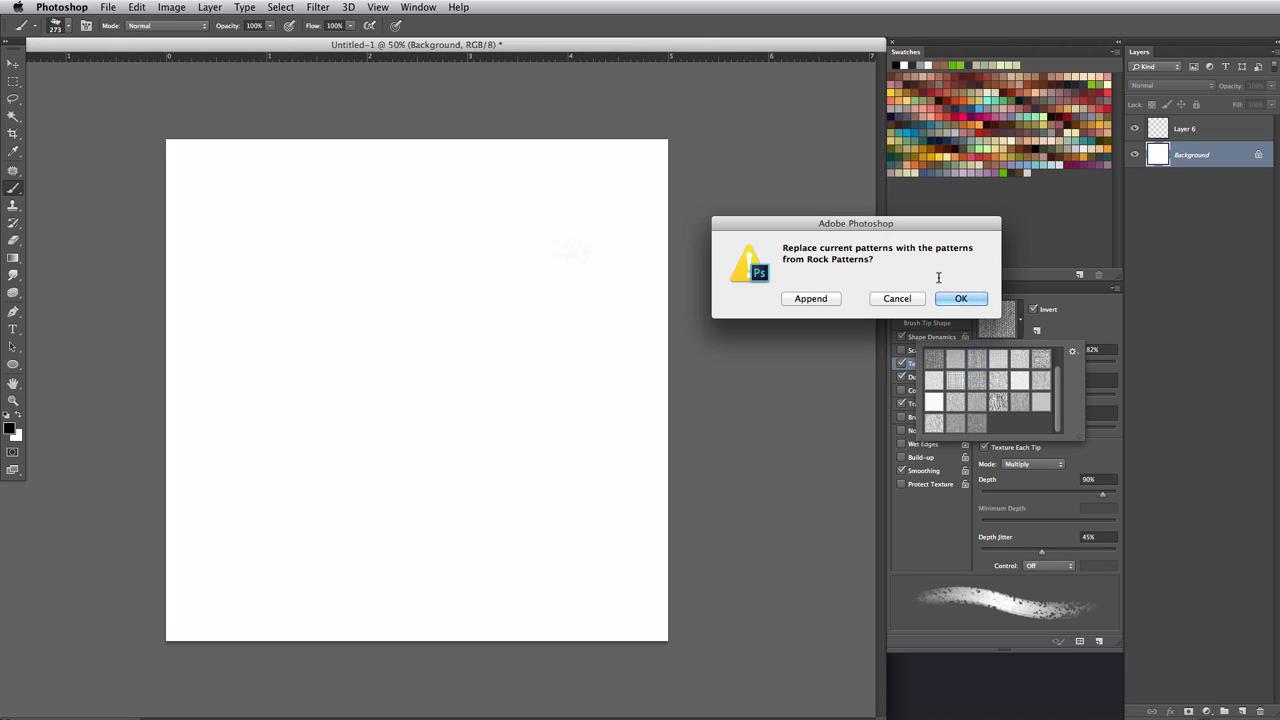
pyautogui.click(817, 303)
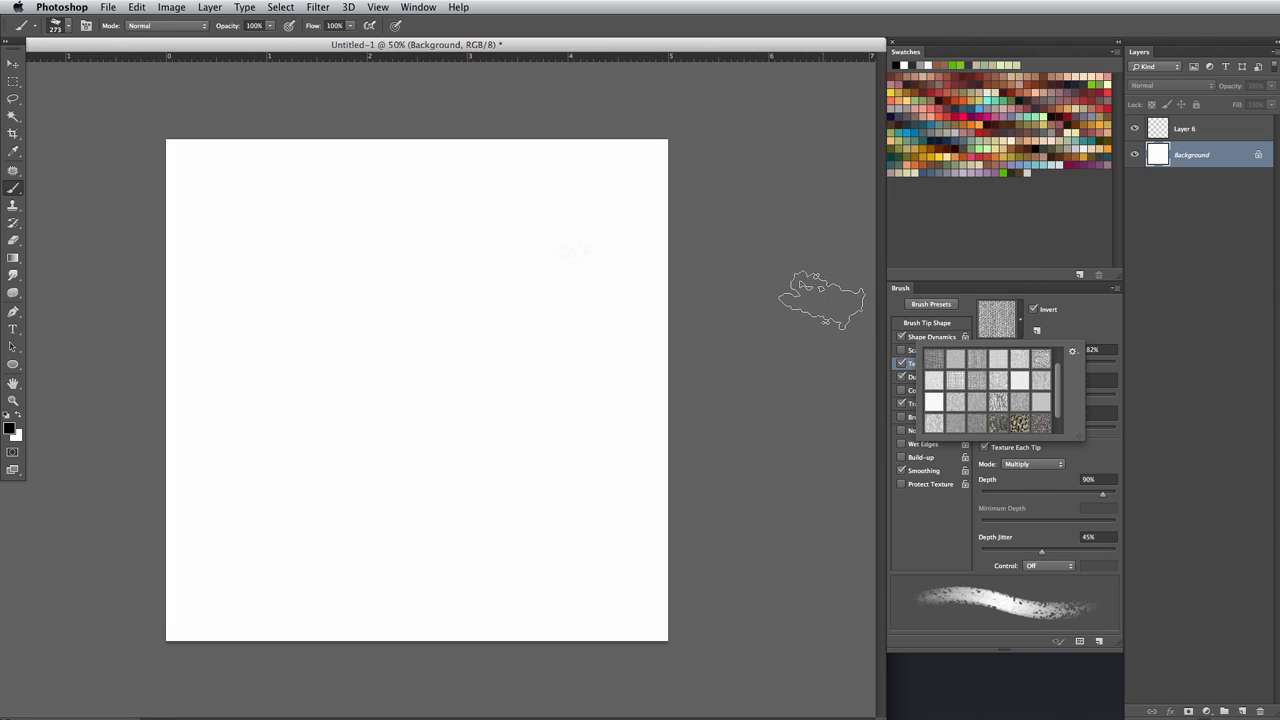
pyautogui.scroll(-2, 1010, 405)
pyautogui.click(1018, 403)
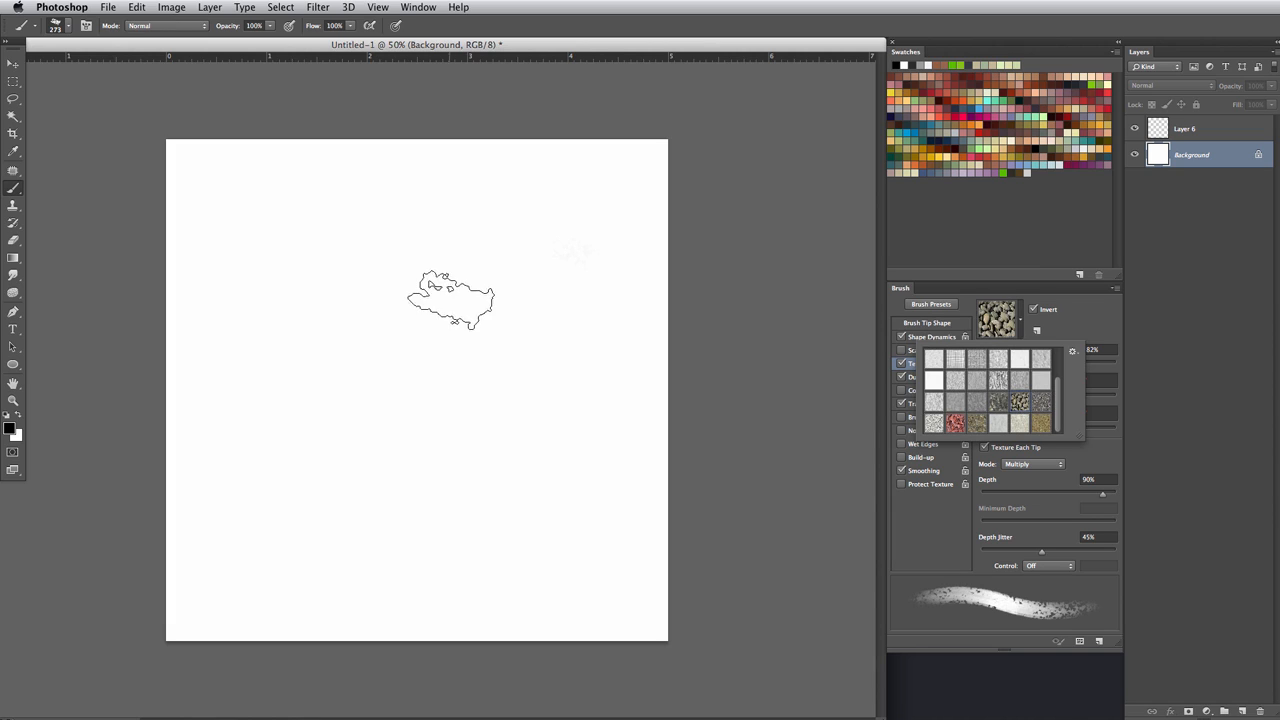
# Step: Test the rock-textured brush with broad strokes across the canvas and undo them
pyautogui.click(414, 343)
pyautogui.moveTo(414, 343)
pyautogui.mouseDown()
pyautogui.moveTo(470, 335)
pyautogui.moveTo(425, 385)
pyautogui.moveTo(297, 420)
pyautogui.moveTo(377, 511)
pyautogui.moveTo(529, 454)
pyautogui.moveTo(557, 265)
pyautogui.moveTo(450, 225)
pyautogui.moveTo(355, 255)
pyautogui.moveTo(320, 223)
pyautogui.moveTo(260, 322)
pyautogui.moveTo(320, 571)
pyautogui.moveTo(348, 605)
pyautogui.mouseUp()
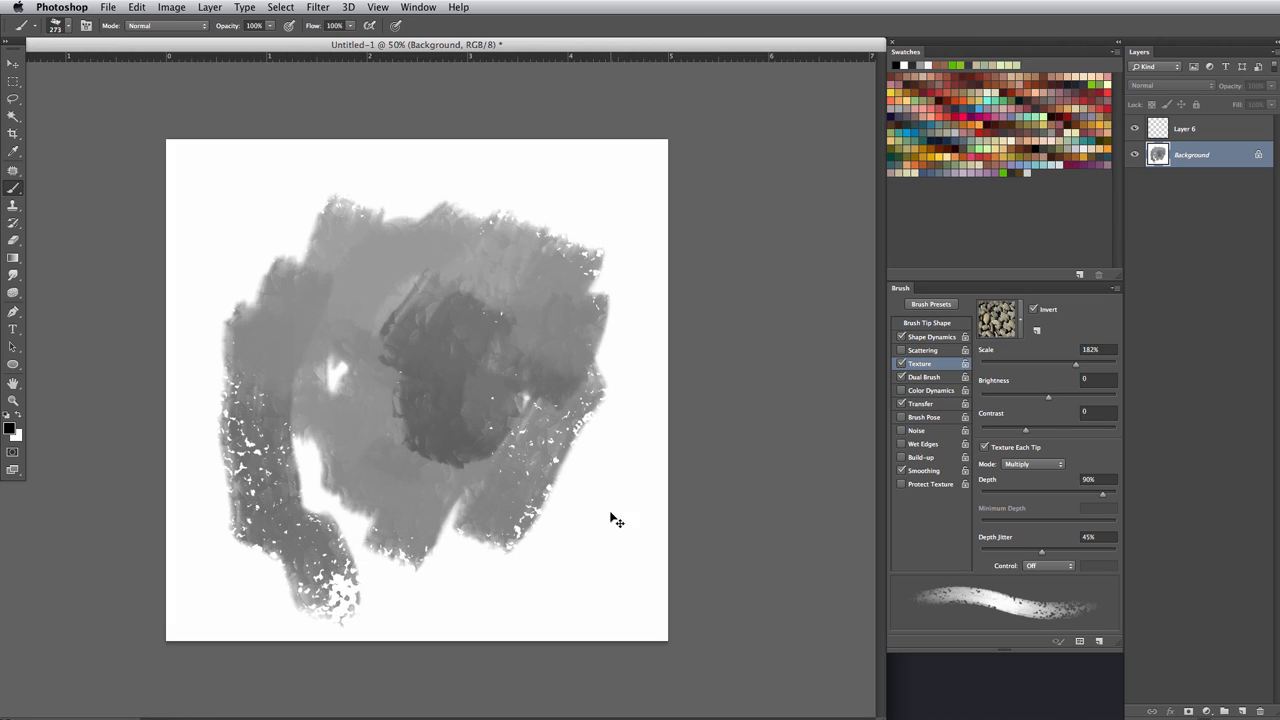
pyautogui.hotkey('ctrl', 'z')
pyautogui.moveTo(457, 337)
pyautogui.mouseDown()
pyautogui.moveTo(415, 474)
pyautogui.moveTo(557, 402)
pyautogui.moveTo(600, 413)
pyautogui.moveTo(596, 543)
pyautogui.mouseUp()
pyautogui.hotkey('ctrl', 'z')
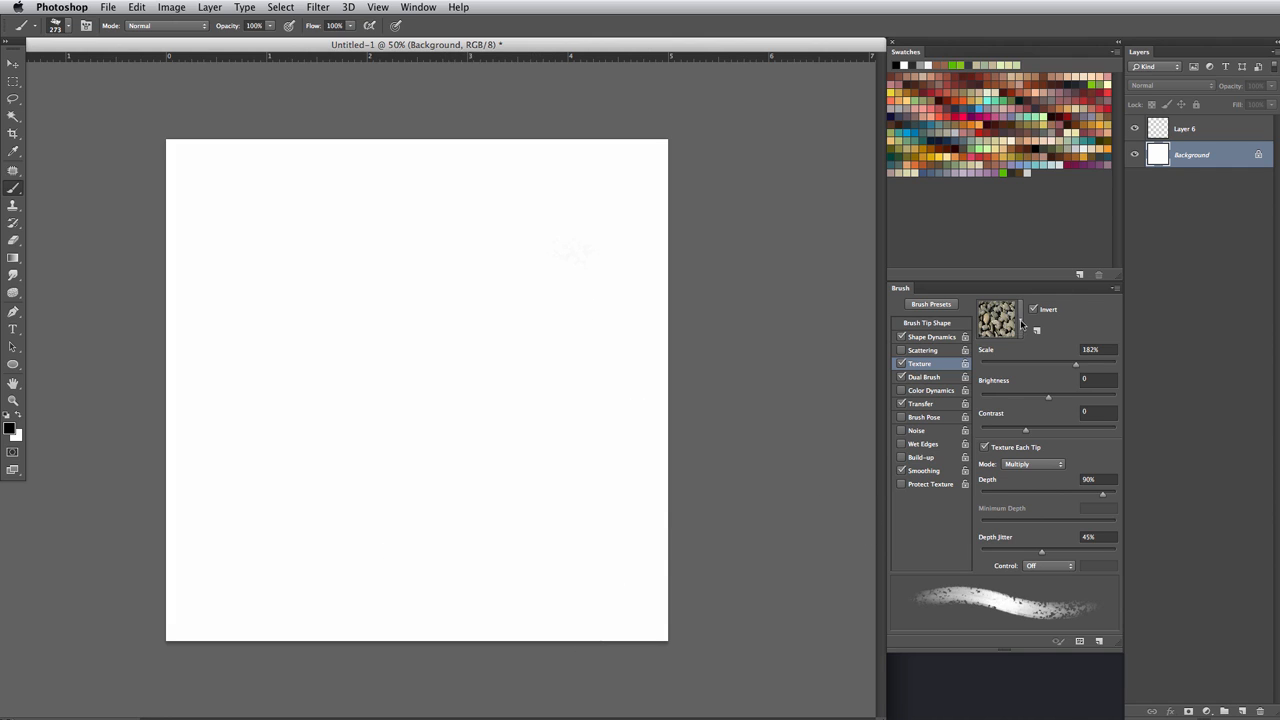
# Step: Switch the brush texture to a woven, fabric-like grayscale pattern and try it with strokes on the Background layer
pyautogui.click(1020, 330)
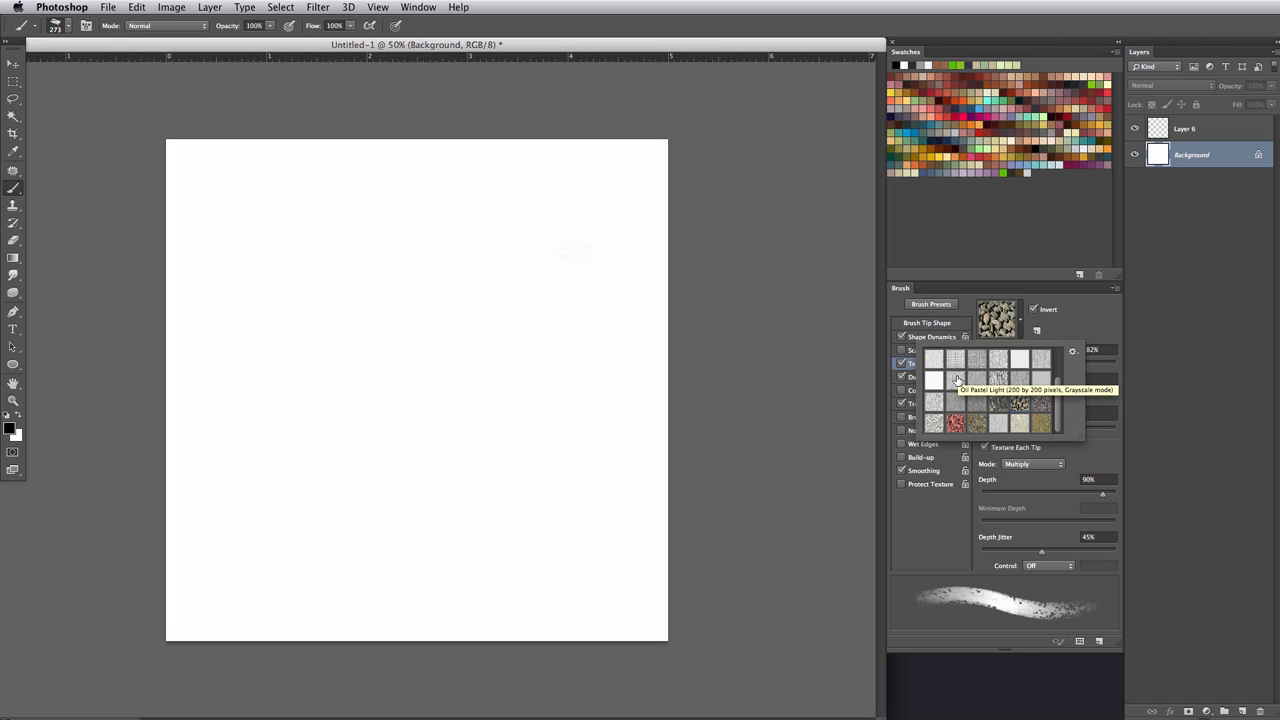
pyautogui.click(1073, 355)
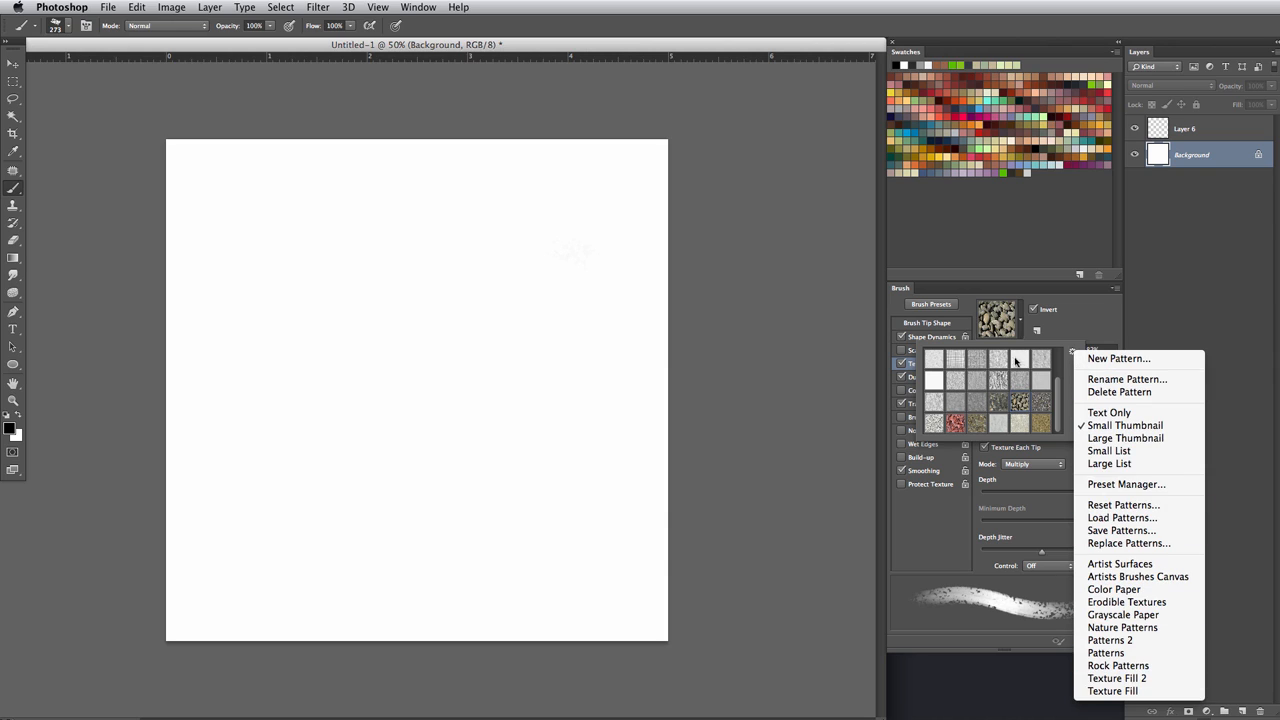
pyautogui.click(1005, 388)
pyautogui.click(956, 362)
pyautogui.click(978, 359)
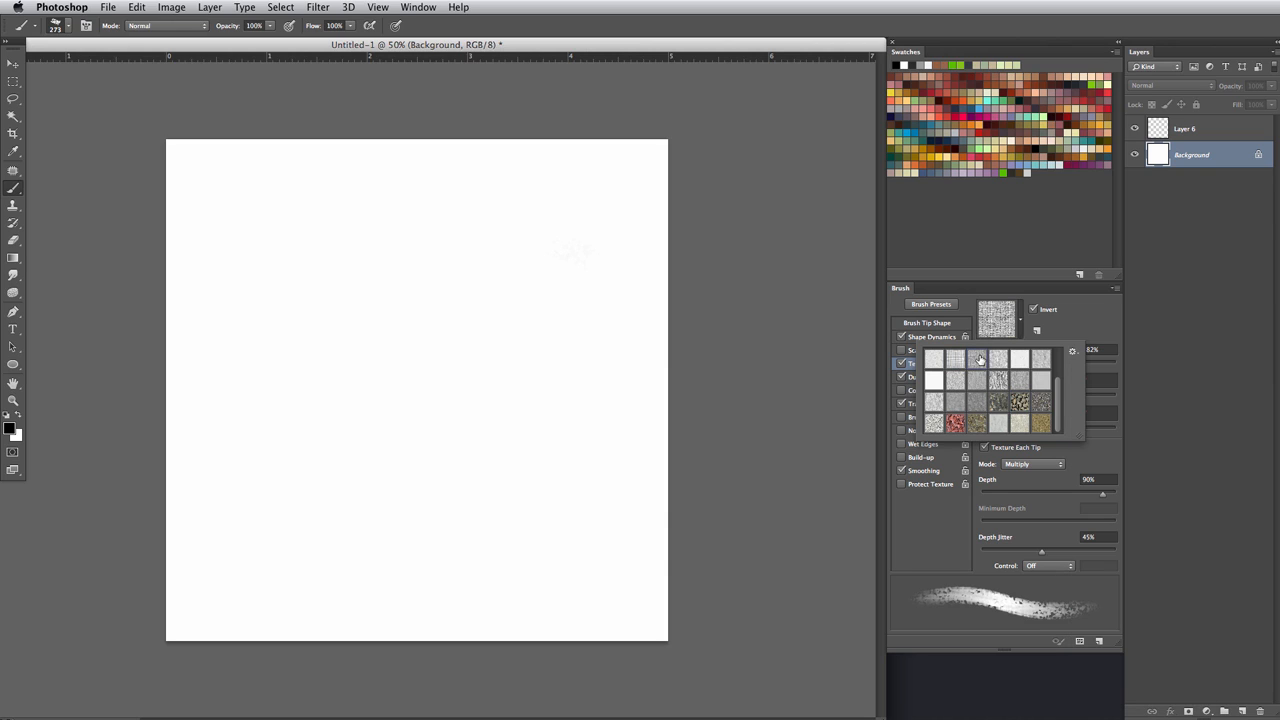
pyautogui.moveTo(405, 265)
pyautogui.mouseDown()
pyautogui.moveTo(464, 398)
pyautogui.moveTo(513, 328)
pyautogui.moveTo(548, 438)
pyautogui.moveTo(508, 544)
pyautogui.moveTo(376, 365)
pyautogui.moveTo(312, 430)
pyautogui.moveTo(449, 499)
pyautogui.moveTo(377, 415)
pyautogui.moveTo(409, 477)
pyautogui.moveTo(352, 408)
pyautogui.moveTo(275, 469)
pyautogui.moveTo(259, 396)
pyautogui.moveTo(284, 321)
pyautogui.moveTo(317, 285)
pyautogui.moveTo(306, 337)
pyautogui.moveTo(454, 401)
pyautogui.mouseUp()
pyautogui.press('super+z')
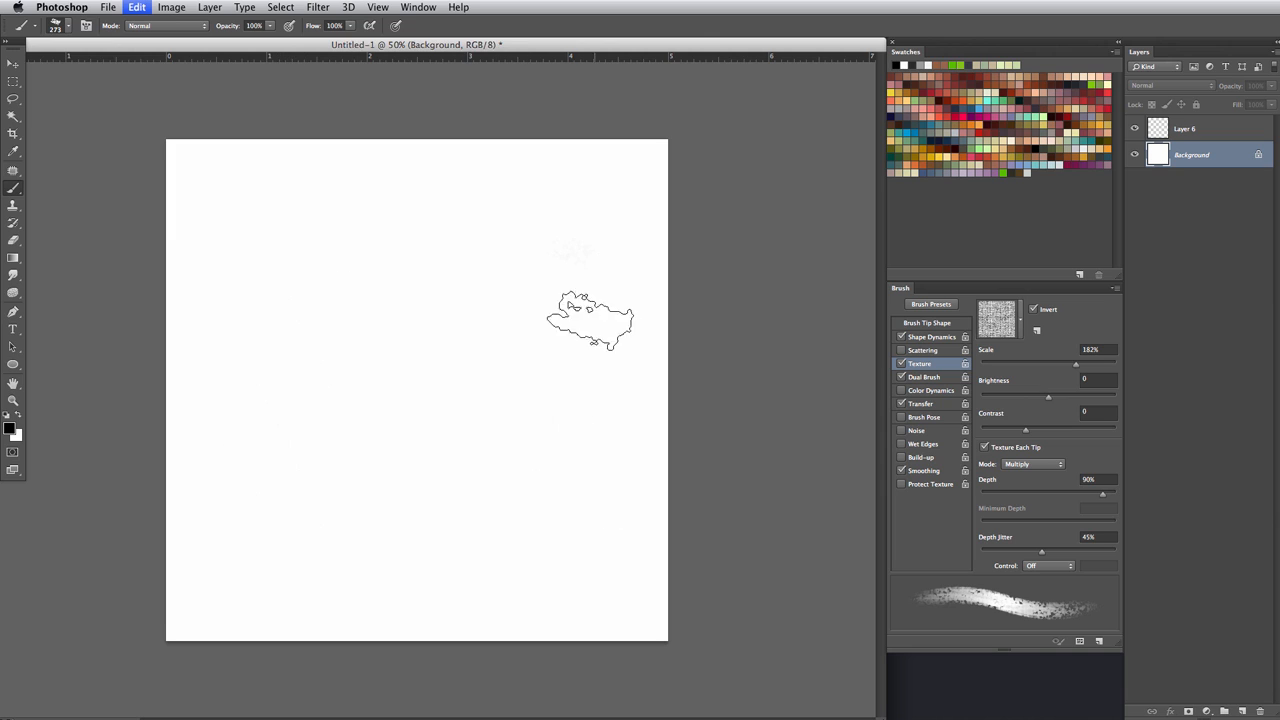
pyautogui.moveTo(535, 262)
pyautogui.mouseDown()
pyautogui.moveTo(428, 417)
pyautogui.moveTo(436, 450)
pyautogui.moveTo(548, 424)
pyautogui.moveTo(422, 490)
pyautogui.mouseUp()
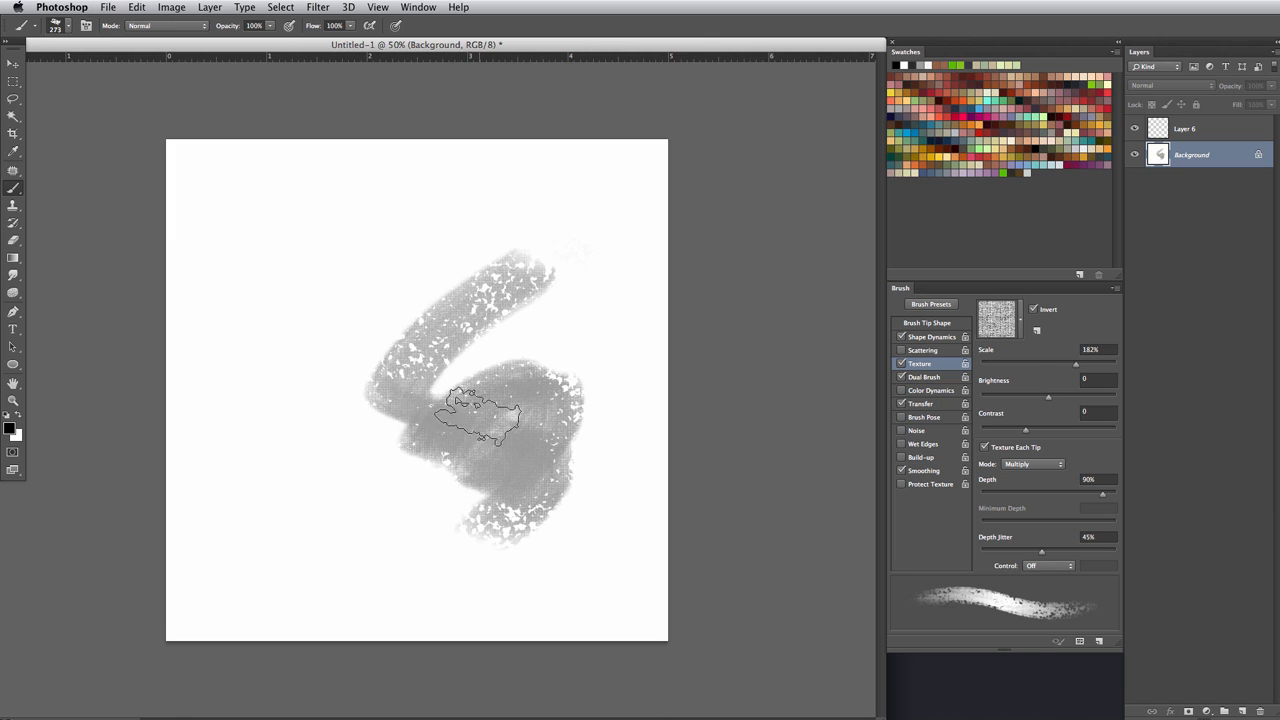
# Step: Try the hard round brush preset, go back to the 250 px splatter preset and enable Texture for it
pyautogui.rightClick(513, 352)
pyautogui.doubleClick(592, 457)
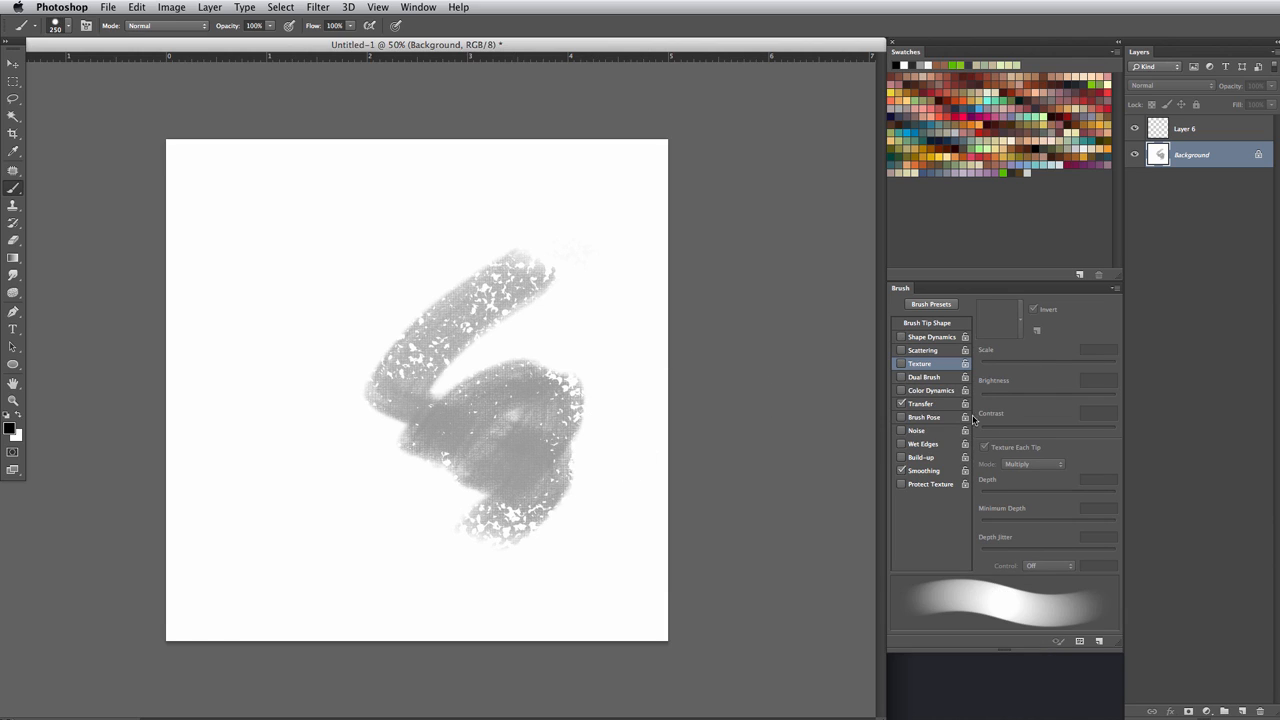
pyautogui.rightClick(550, 346)
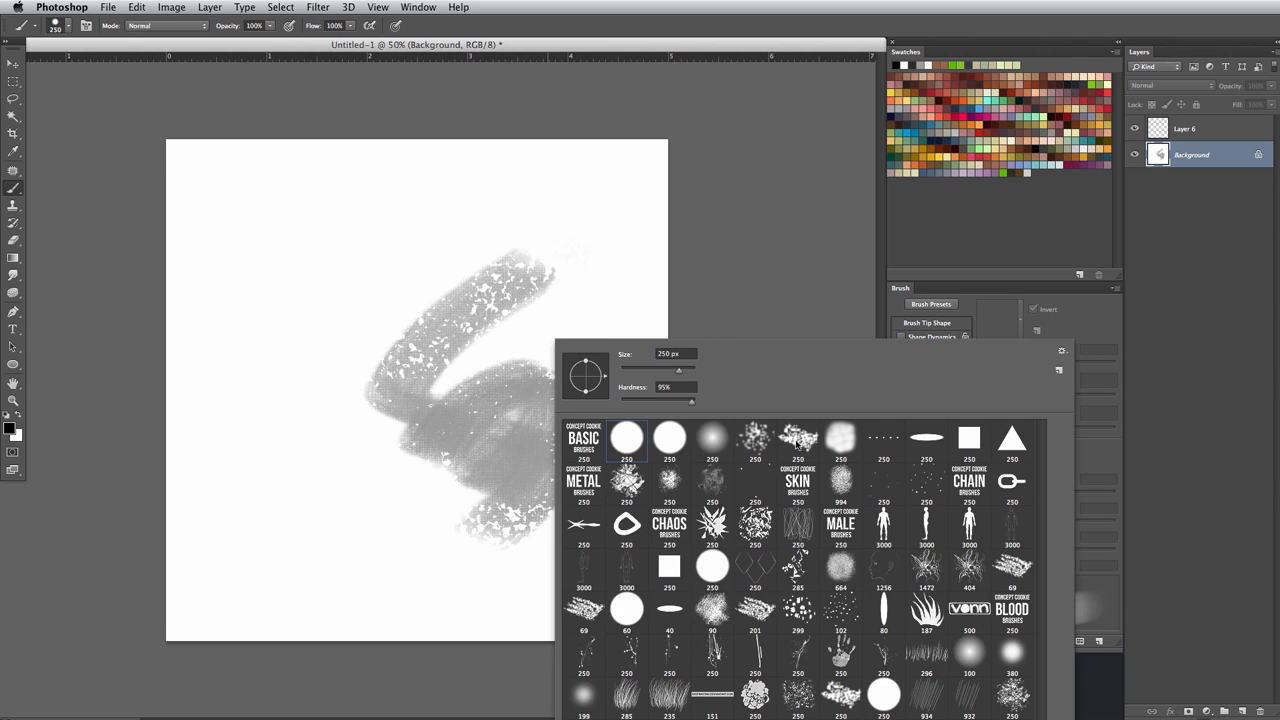
pyautogui.doubleClick(798, 442)
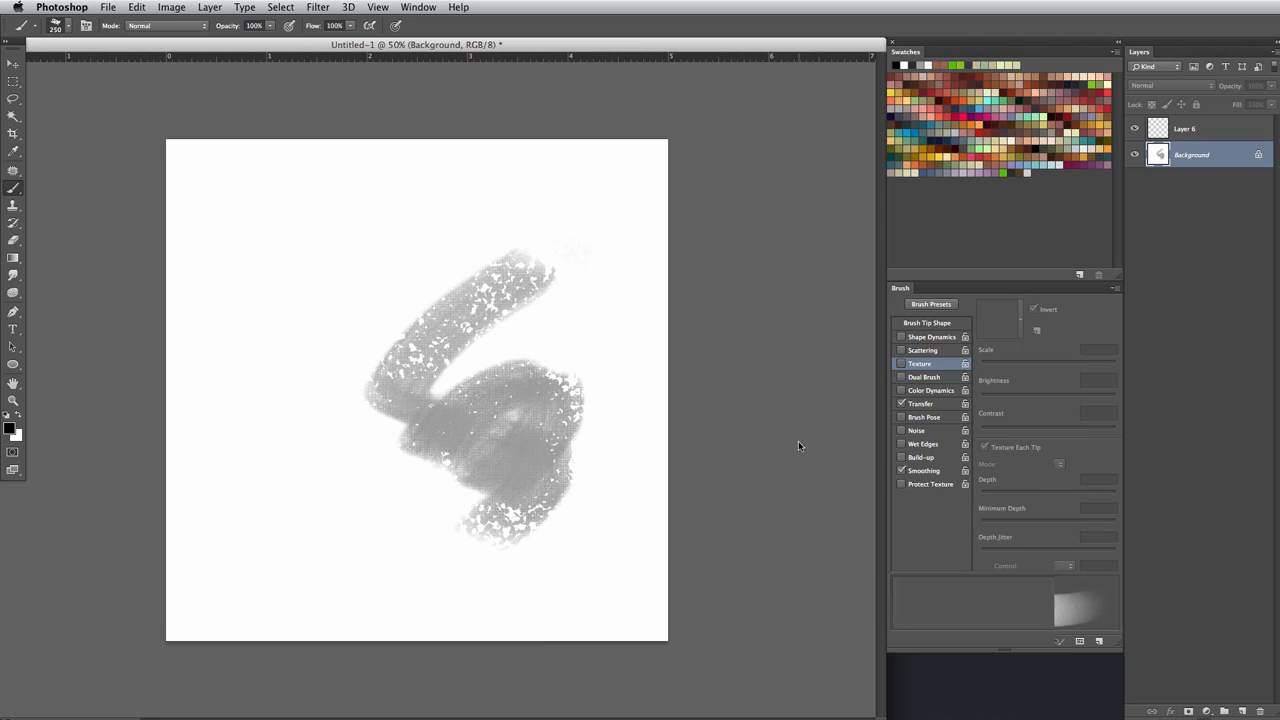
pyautogui.click(902, 364)
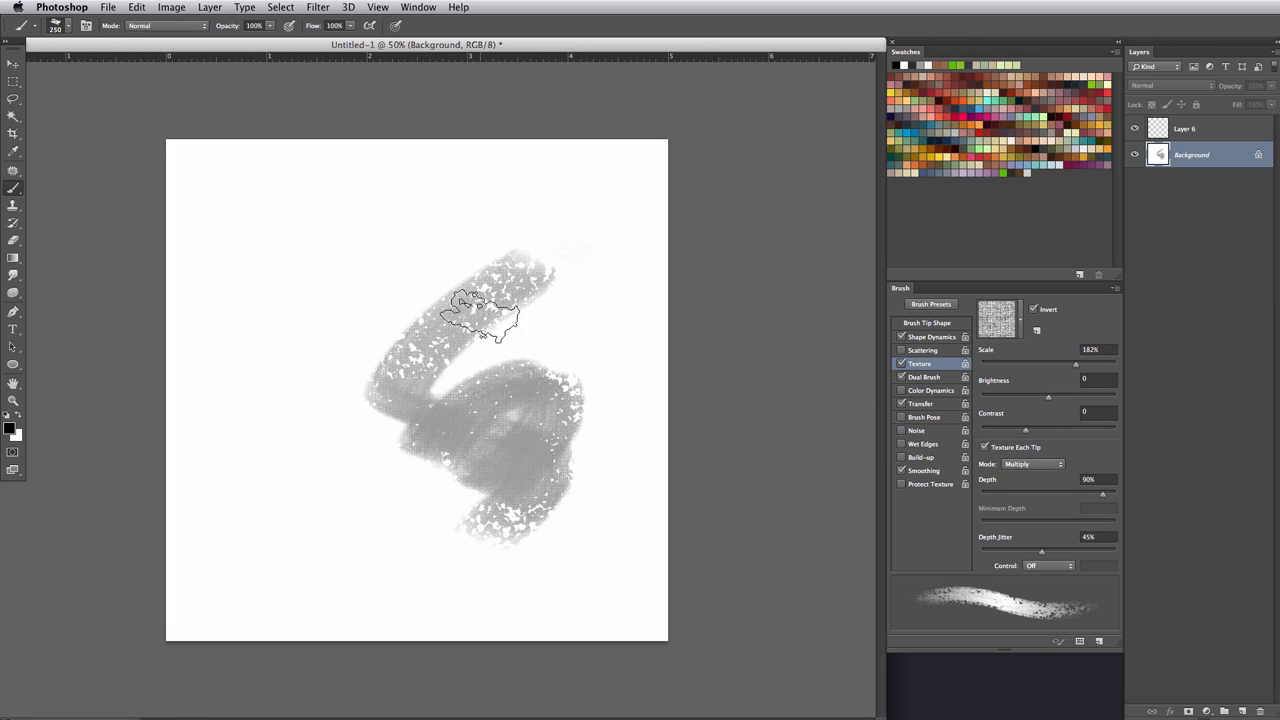
# Step: Select the hard round brush preset, paint a textured test stroke on the canvas and undo it
pyautogui.rightClick(527, 332)
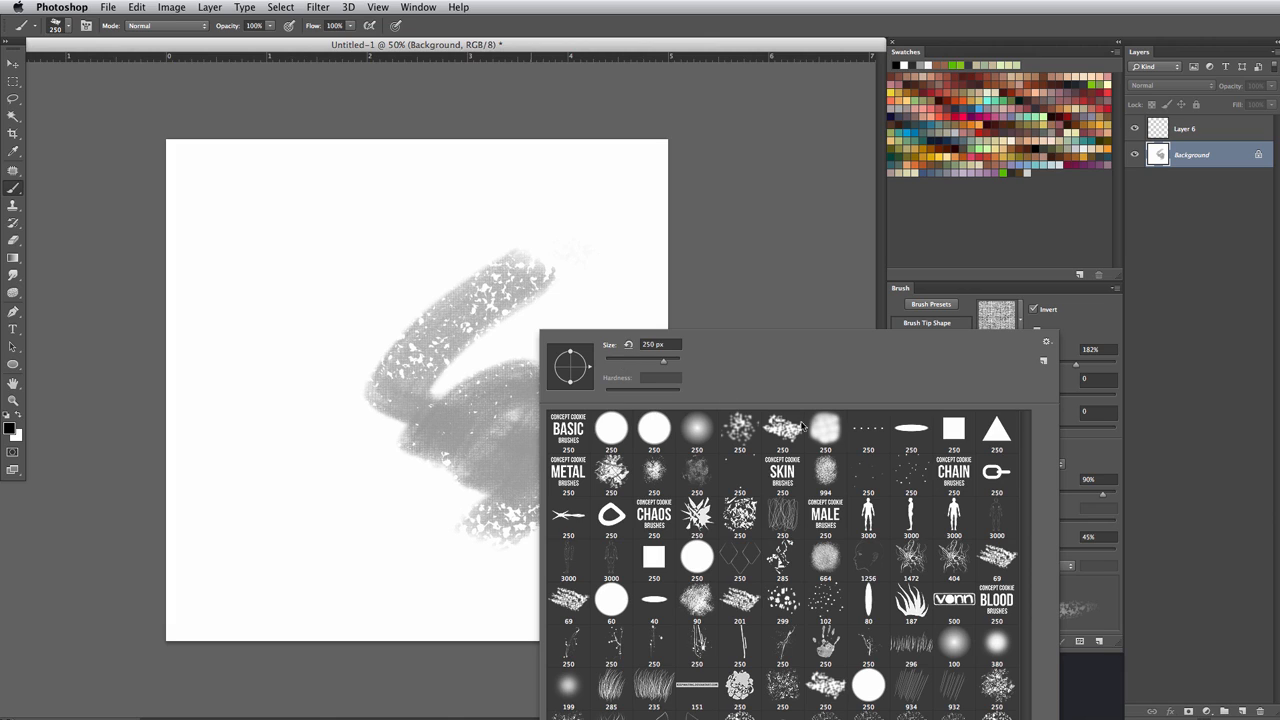
pyautogui.doubleClick(613, 424)
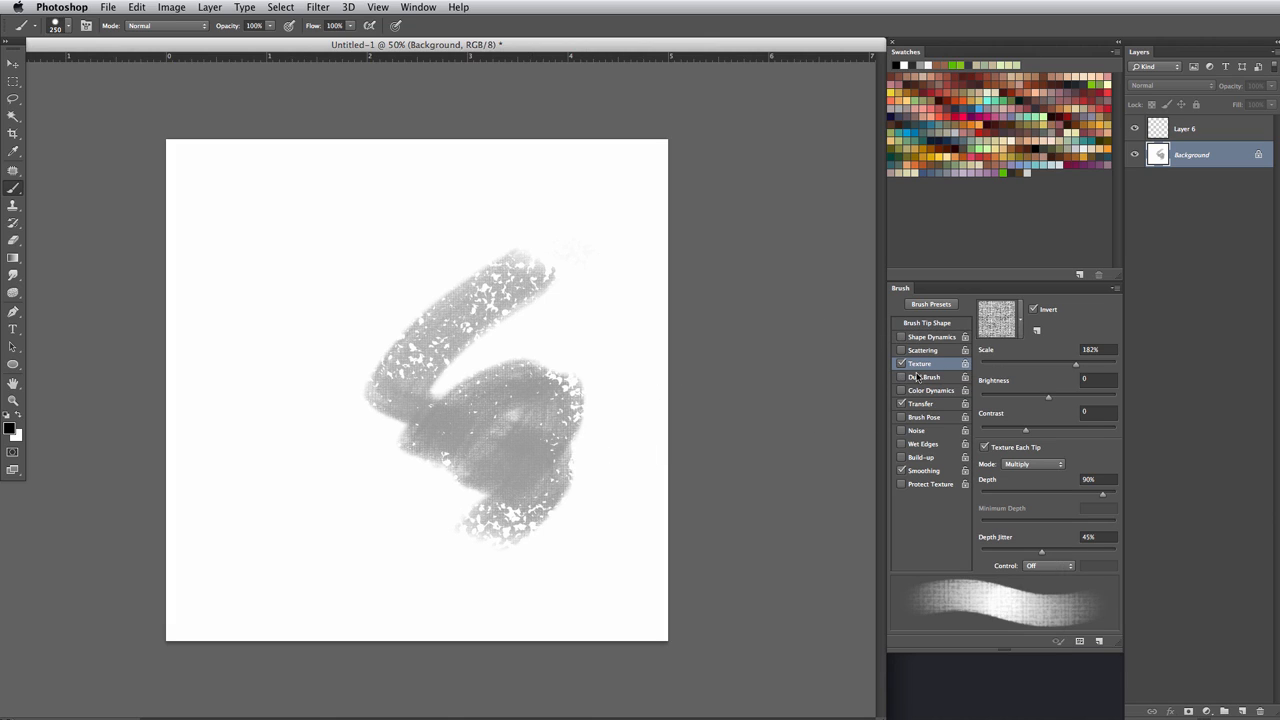
pyautogui.moveTo(316, 230)
pyautogui.mouseDown()
pyautogui.moveTo(330, 388)
pyautogui.moveTo(425, 270)
pyautogui.moveTo(320, 195)
pyautogui.moveTo(256, 447)
pyautogui.moveTo(390, 480)
pyautogui.moveTo(415, 520)
pyautogui.moveTo(510, 330)
pyautogui.moveTo(450, 383)
pyautogui.moveTo(420, 235)
pyautogui.moveTo(595, 300)
pyautogui.moveTo(575, 440)
pyautogui.mouseUp()
pyautogui.press('super+z')
# Step: Enable Texture for the Eraser and browse the available texture patterns
pyautogui.press('e')
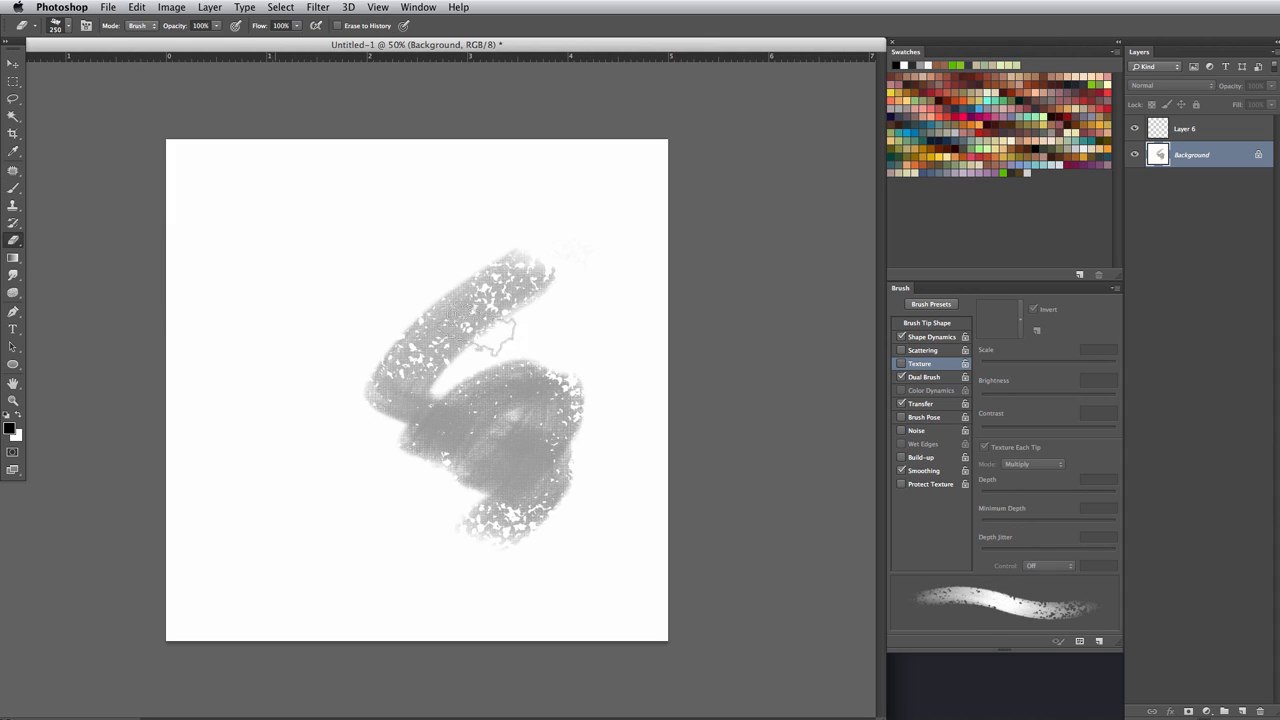
pyautogui.click(901, 364)
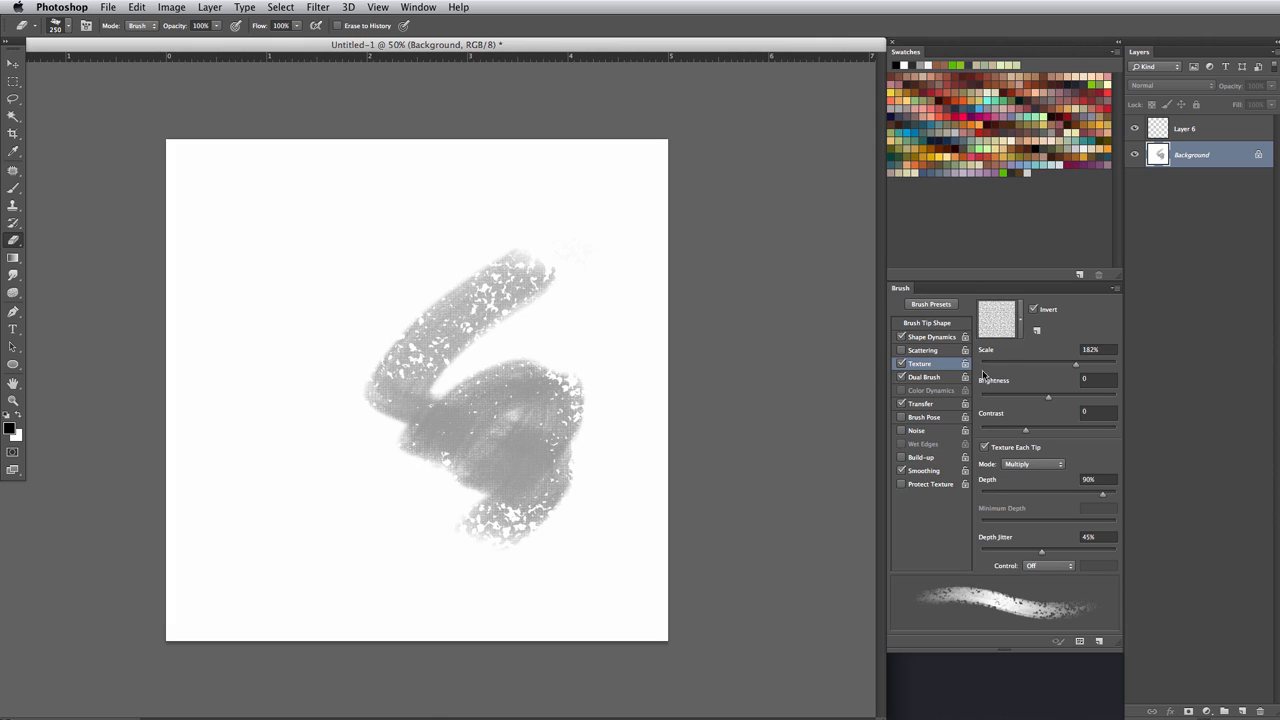
pyautogui.click(1020, 324)
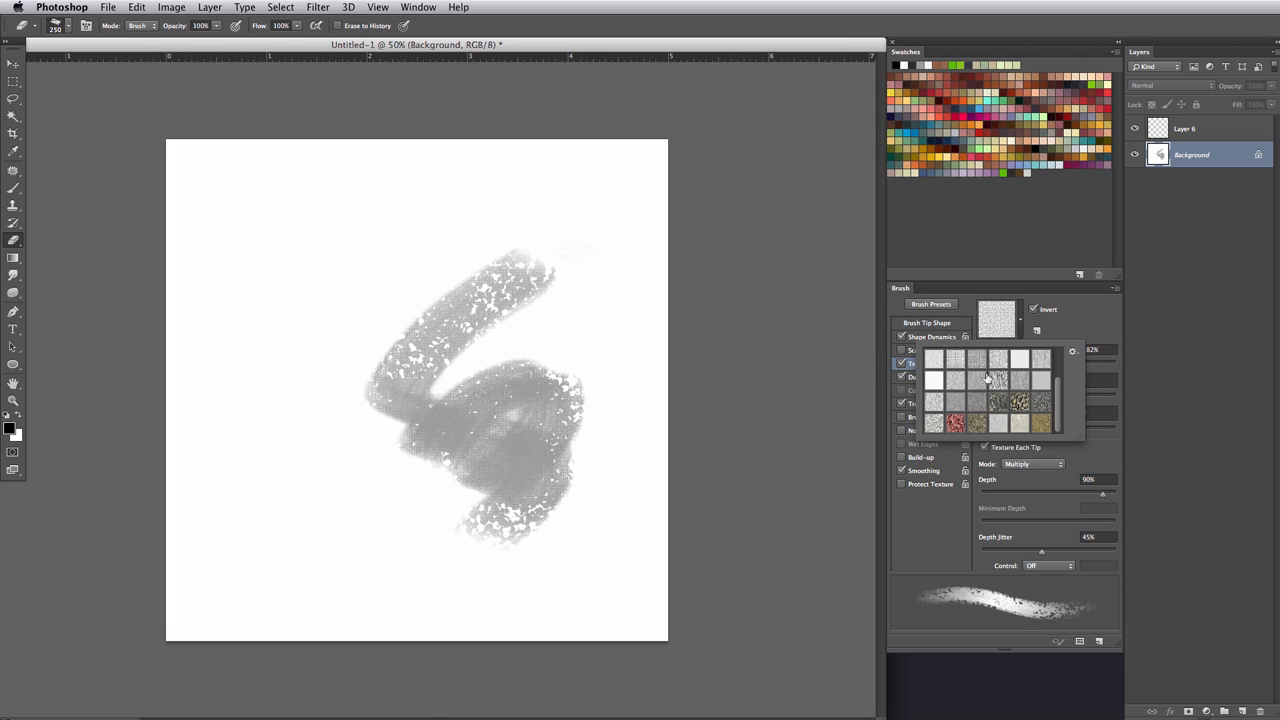
pyautogui.moveTo(1057, 402); pyautogui.dragTo(1063, 362)
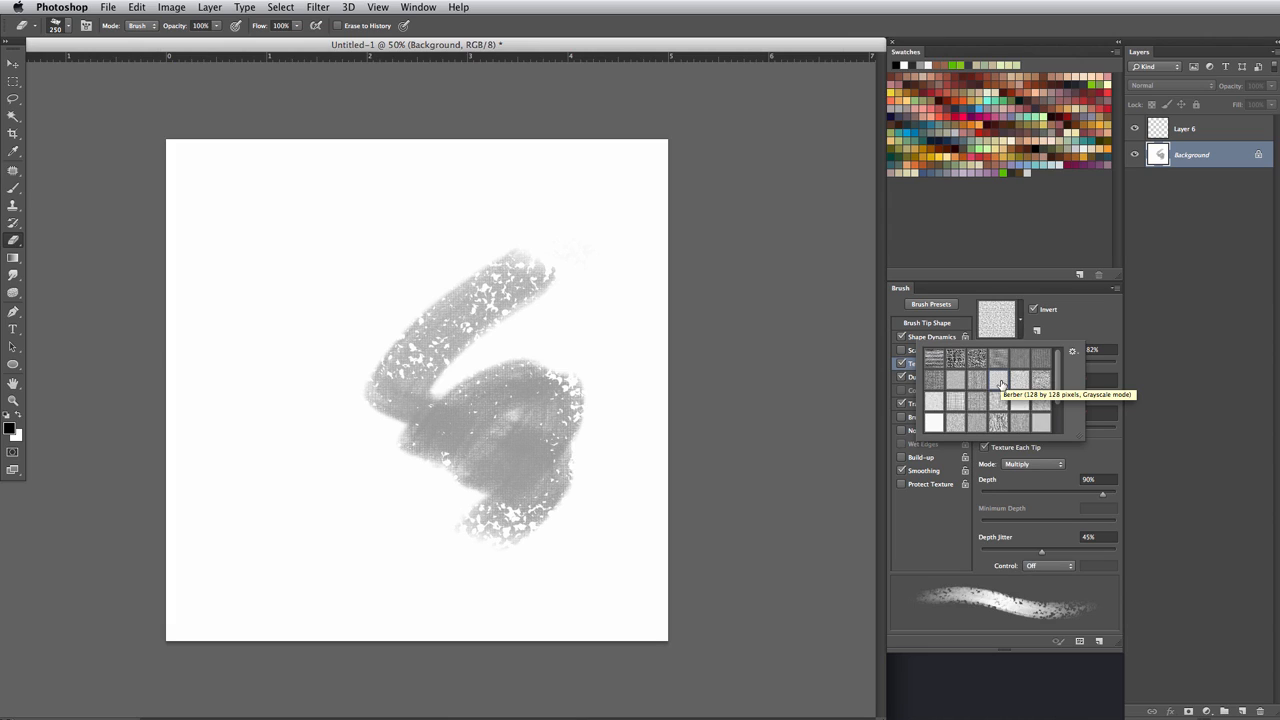
# Step: Choose the Berber pattern as the Brush tool's texture
pyautogui.click(13, 187)
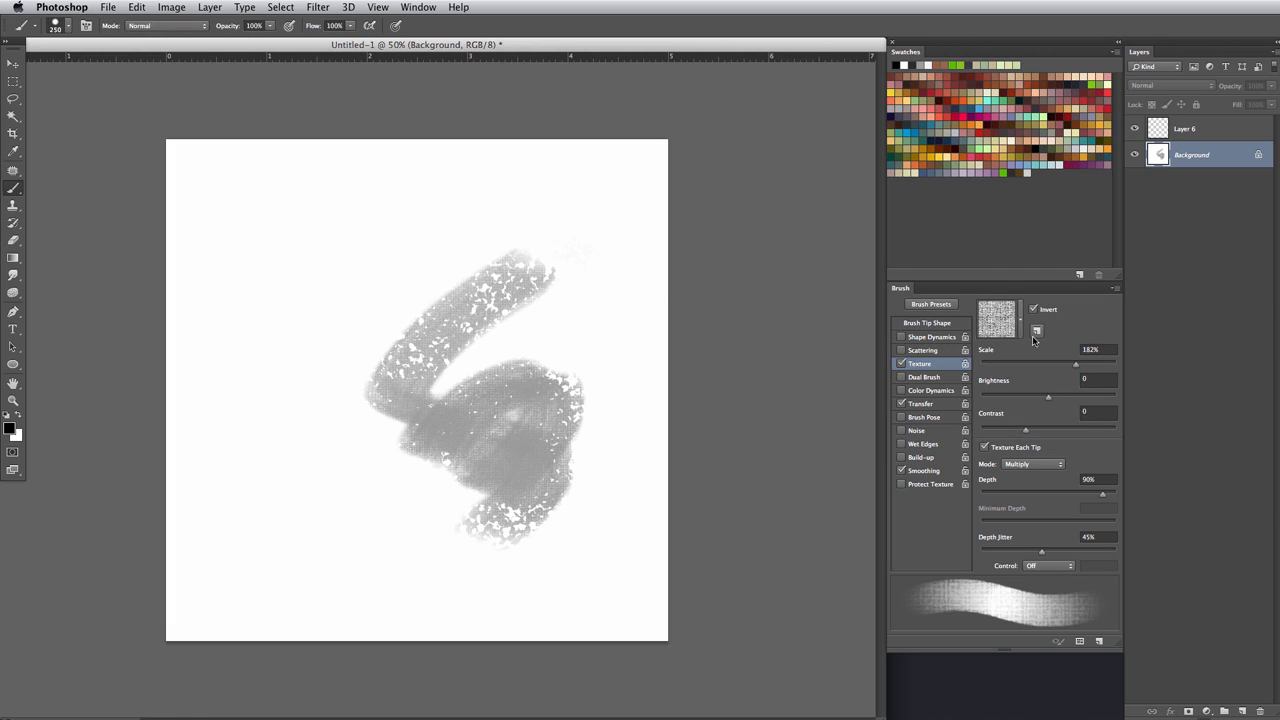
pyautogui.click(1021, 330)
pyautogui.click(999, 382)
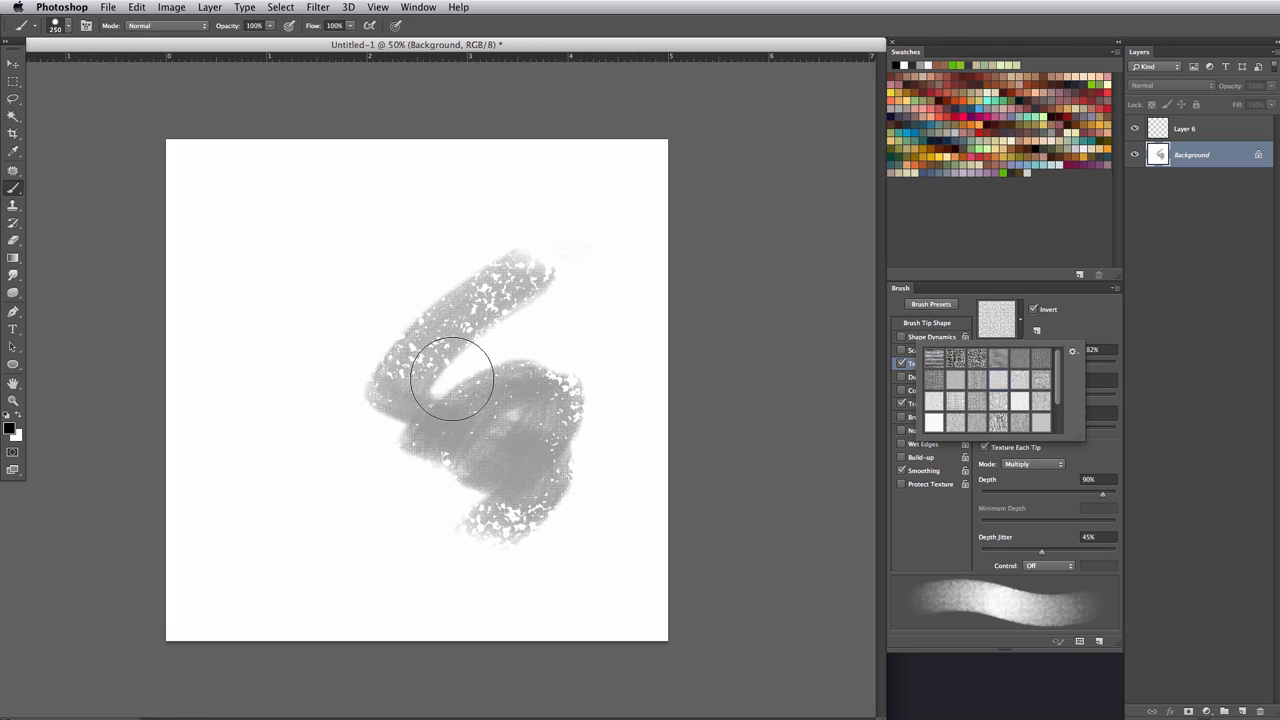
# Step: Test the Berber texture with a stroke, then undo all test strokes on the Background layer
pyautogui.moveTo(524, 350); pyautogui.dragTo(434, 440)
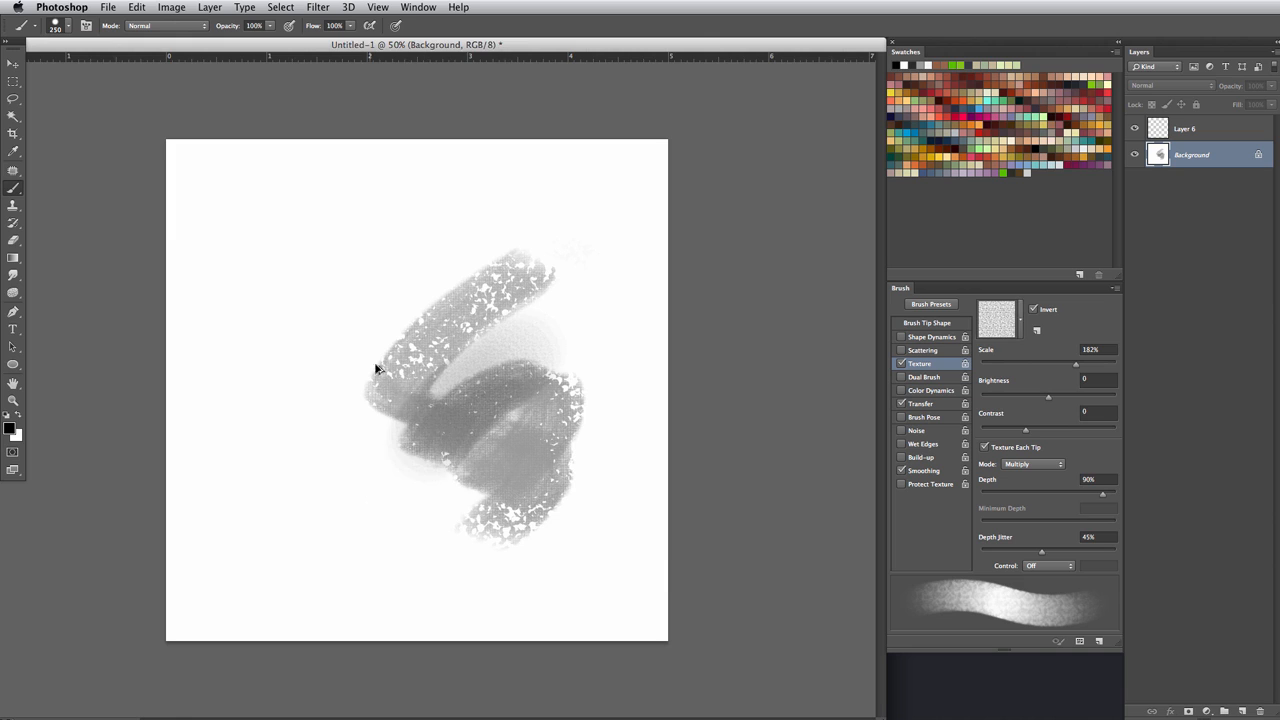
pyautogui.press('super+z')
pyautogui.press('alt+super+z')
# Step: Select the 994 px skin brush preset and try it with strokes on the Background layer
pyautogui.rightClick(333, 362)
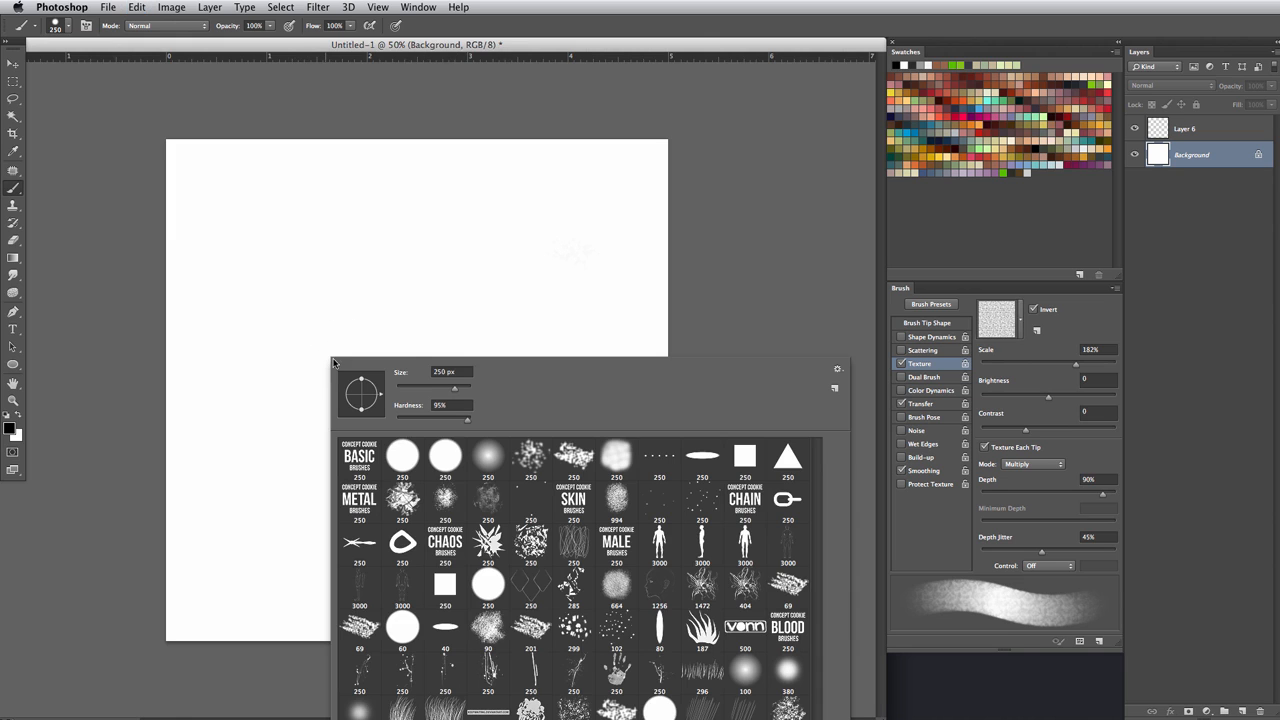
pyautogui.doubleClick(568, 462)
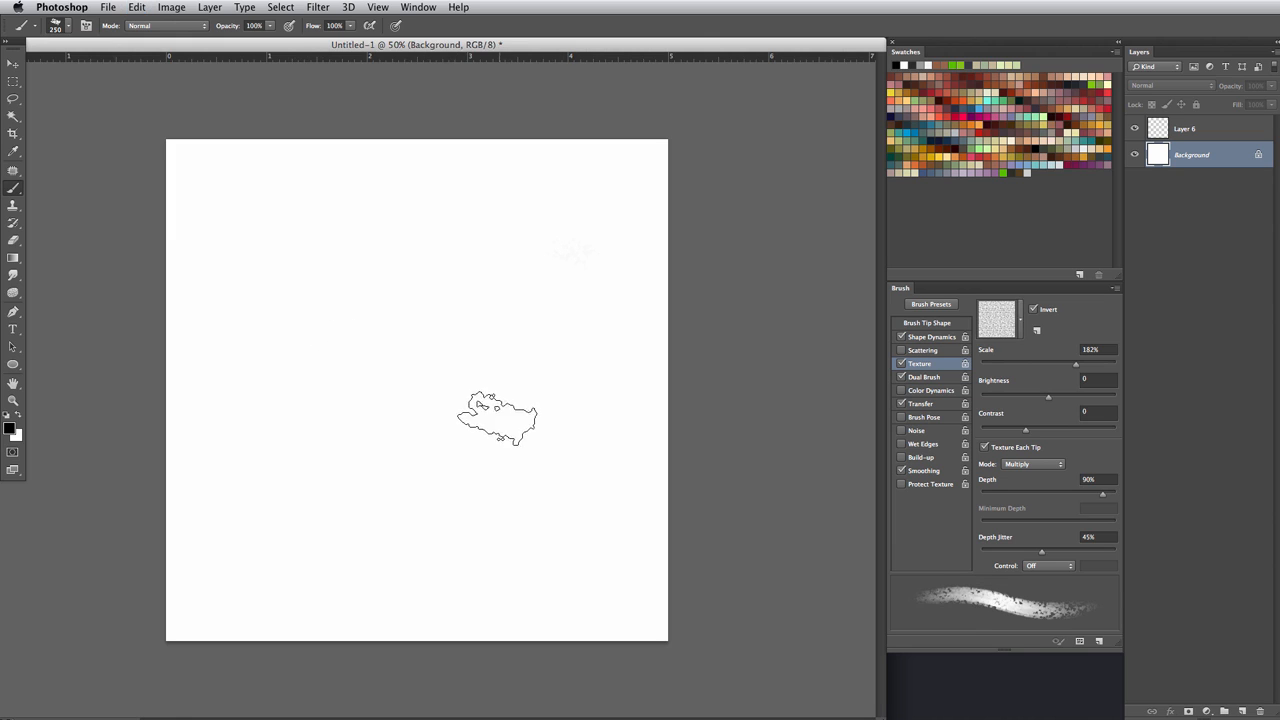
pyautogui.rightClick(512, 377)
pyautogui.doubleClick(795, 515)
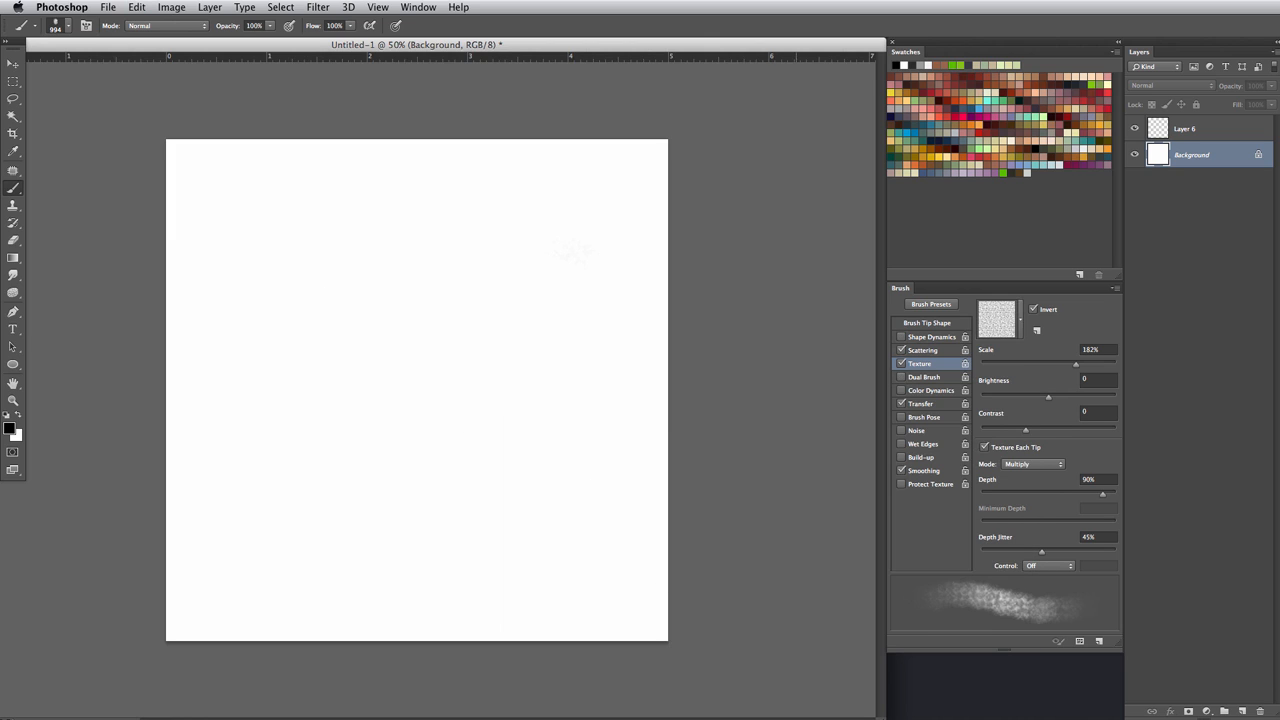
pyautogui.moveTo(517, 414); pyautogui.dragTo(390, 389)
pyautogui.moveTo(492, 415); pyautogui.dragTo(458, 420)
# Step: On Layer 6, block in the dark textured shading of the brow and eye socket
pyautogui.click(1153, 134)
pyautogui.moveTo(434, 314)
pyautogui.mouseDown()
pyautogui.moveTo(354, 340)
pyautogui.moveTo(508, 330)
pyautogui.mouseUp()
pyautogui.moveTo(560, 330)
pyautogui.mouseDown()
pyautogui.moveTo(408, 390)
pyautogui.moveTo(481, 473)
pyautogui.moveTo(214, 366)
pyautogui.moveTo(531, 214)
pyautogui.moveTo(514, 206)
pyautogui.moveTo(412, 333)
pyautogui.moveTo(303, 383)
pyautogui.moveTo(298, 440)
pyautogui.mouseUp()
pyautogui.moveTo(400, 480); pyautogui.dragTo(380, 480)
pyautogui.moveTo(520, 455)
pyautogui.mouseDown()
pyautogui.moveTo(449, 471)
pyautogui.moveTo(593, 393)
pyautogui.moveTo(400, 429)
pyautogui.moveTo(600, 300)
pyautogui.moveTo(571, 337)
pyautogui.mouseUp()
# Step: Shape the eye opening with the Eraser and paint in the iris, pupil and upper lid
pyautogui.press('e')
pyautogui.moveTo(430, 420)
pyautogui.mouseDown()
pyautogui.moveTo(410, 380)
pyautogui.moveTo(441, 438)
pyautogui.moveTo(410, 398)
pyautogui.moveTo(403, 438)
pyautogui.moveTo(420, 430)
pyautogui.moveTo(370, 397)
pyautogui.moveTo(359, 407)
pyautogui.moveTo(396, 432)
pyautogui.moveTo(384, 403)
pyautogui.moveTo(545, 392)
pyautogui.moveTo(514, 424)
pyautogui.moveTo(513, 382)
pyautogui.moveTo(498, 408)
pyautogui.moveTo(462, 362)
pyautogui.mouseUp()
pyautogui.press('b')
pyautogui.moveTo(434, 392); pyautogui.dragTo(424, 392)
pyautogui.moveTo(464, 359); pyautogui.dragTo(480, 359)
pyautogui.moveTo(466, 355)
pyautogui.mouseDown()
pyautogui.moveTo(491, 366)
pyautogui.moveTo(446, 381)
pyautogui.moveTo(387, 363)
pyautogui.moveTo(308, 412)
pyautogui.mouseUp()
pyautogui.moveTo(376, 362)
pyautogui.mouseDown()
pyautogui.moveTo(295, 432)
pyautogui.moveTo(482, 443)
pyautogui.mouseUp()
# Step: Refine the white of the eye, the lower lid and the iris by alternating Eraser and Brush strokes
pyautogui.press('e')
pyautogui.moveTo(386, 445)
pyautogui.mouseDown()
pyautogui.moveTo(406, 451)
pyautogui.moveTo(326, 448)
pyautogui.moveTo(454, 458)
pyautogui.mouseUp()
pyautogui.moveTo(410, 458)
pyautogui.mouseDown()
pyautogui.moveTo(300, 451)
pyautogui.moveTo(383, 503)
pyautogui.moveTo(310, 470)
pyautogui.mouseUp()
pyautogui.press('b')
pyautogui.moveTo(470, 404); pyautogui.dragTo(466, 398)
pyautogui.press('e')
pyautogui.moveTo(440, 383); pyautogui.dragTo(386, 383)
pyautogui.moveTo(446, 440); pyautogui.dragTo(473, 444)
pyautogui.press('b')
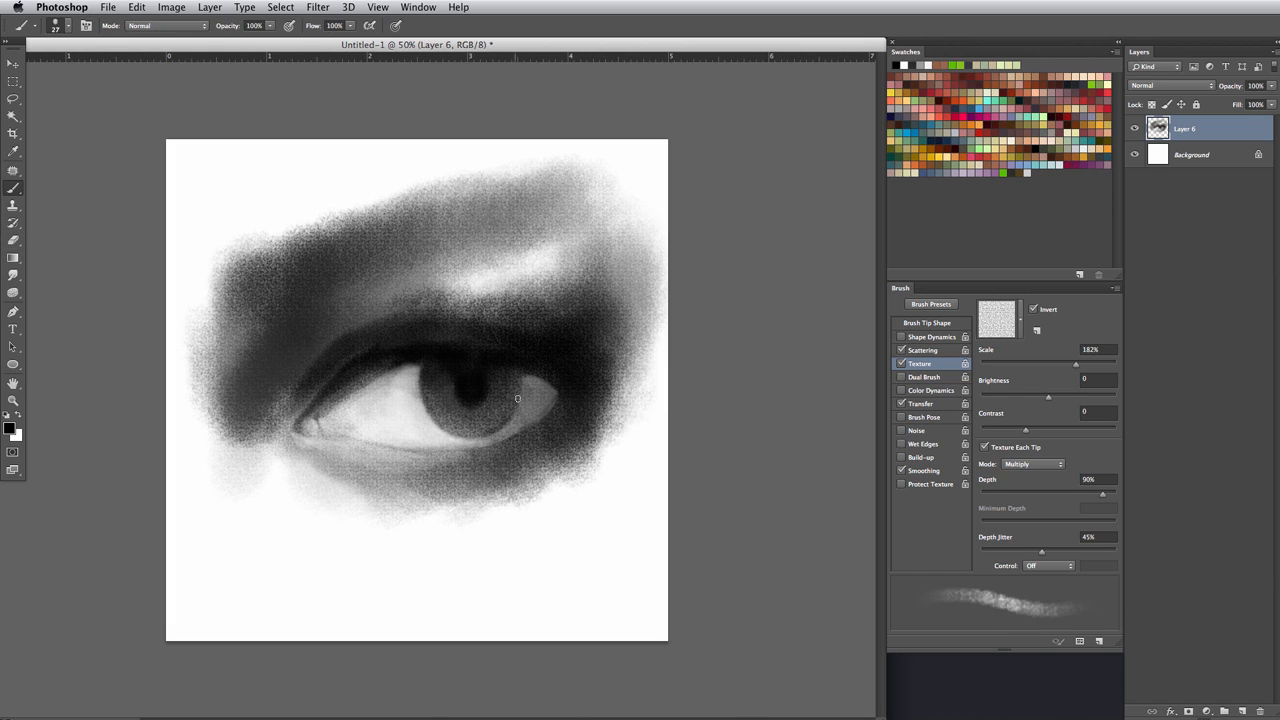
# Step: Lighten the upper eyelid and iris with the Eraser and shade the outer part of the eye with the Brush
pyautogui.press('e')
pyautogui.moveTo(472, 330)
pyautogui.mouseDown()
pyautogui.moveTo(374, 350)
pyautogui.moveTo(515, 343)
pyautogui.moveTo(373, 349)
pyautogui.moveTo(275, 432)
pyautogui.moveTo(505, 333)
pyautogui.moveTo(530, 350)
pyautogui.moveTo(306, 337)
pyautogui.moveTo(346, 329)
pyautogui.moveTo(547, 428)
pyautogui.moveTo(480, 434)
pyautogui.mouseUp()
pyautogui.press('b')
pyautogui.press('super+z')
pyautogui.moveTo(530, 388); pyautogui.dragTo(516, 418)
# Step: Give the Eraser the skin brush preset and rework the tones beneath the eye with a resized tip
pyautogui.press('e')
pyautogui.rightClick(542, 481)
pyautogui.doubleClick(837, 471)
pyautogui.moveTo(590, 450); pyautogui.dragTo(370, 515)
pyautogui.moveTo(515, 425)
pyautogui.keyDown('ctrl'); pyautogui.keyDown('alt'); pyautogui.mouseDown()
pyautogui.moveTo(455, 428)
pyautogui.moveTo(432, 400)
pyautogui.moveTo(502, 398)
pyautogui.mouseUp(); pyautogui.keyUp('alt'); pyautogui.keyUp('ctrl')
pyautogui.moveTo(470, 434)
pyautogui.keyDown('ctrl'); pyautogui.keyDown('alt'); pyautogui.mouseDown()
pyautogui.moveTo(440, 402)
pyautogui.moveTo(487, 438)
pyautogui.moveTo(566, 401)
pyautogui.mouseUp(); pyautogui.keyUp('alt'); pyautogui.keyUp('ctrl')
# Step: Darken the outer eye corner and the upper lid line with the Brush, resizing the tip for further shading
pyautogui.press('b')
pyautogui.press('e')
pyautogui.press('b')
pyautogui.moveTo(566, 401); pyautogui.dragTo(537, 434)
pyautogui.moveTo(462, 335); pyautogui.dragTo(350, 370)
pyautogui.moveTo(502, 355)
pyautogui.keyDown('ctrl'); pyautogui.keyDown('alt'); pyautogui.mouseDown()
pyautogui.moveTo(606, 362)
pyautogui.moveTo(558, 496)
pyautogui.moveTo(592, 566)
pyautogui.mouseUp(); pyautogui.keyUp('alt'); pyautogui.keyUp('ctrl')
# Step: Erase bright highlights into the iris and along the lower lid with a small Eraser between 12 and 22 px
pyautogui.press('e')
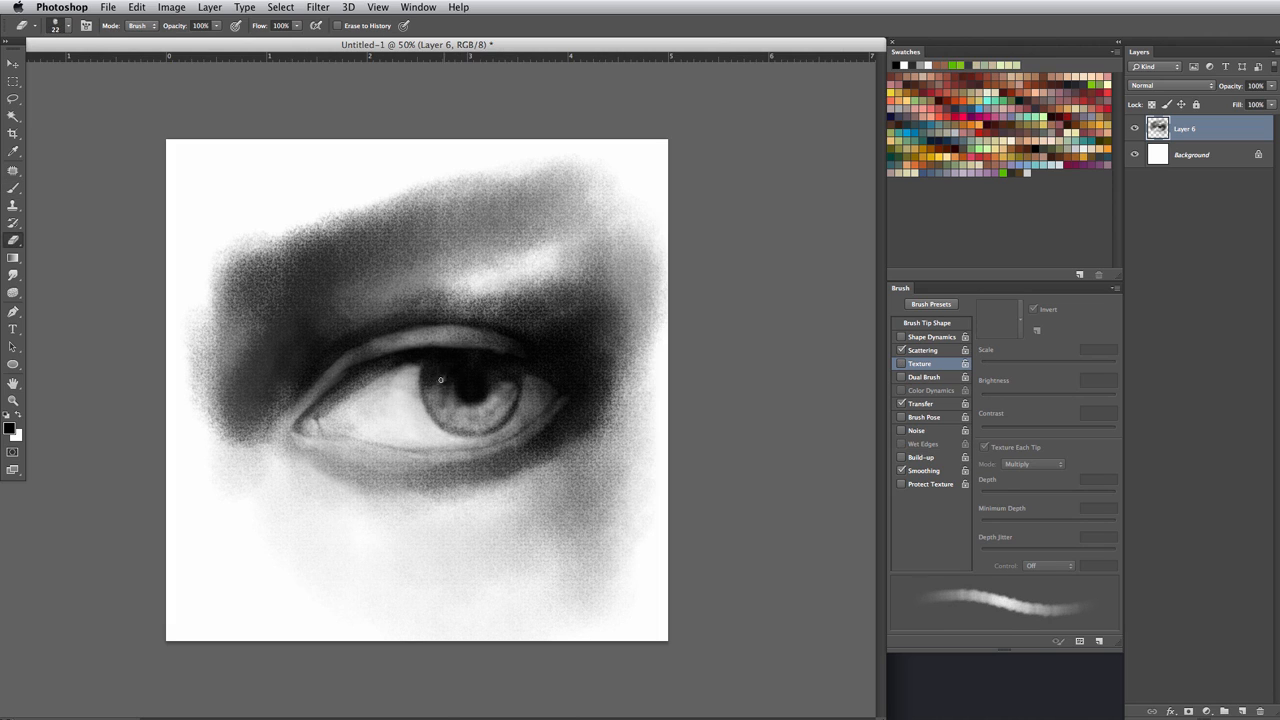
pyautogui.moveTo(442, 380); pyautogui.dragTo(433, 381)
pyautogui.press('[')
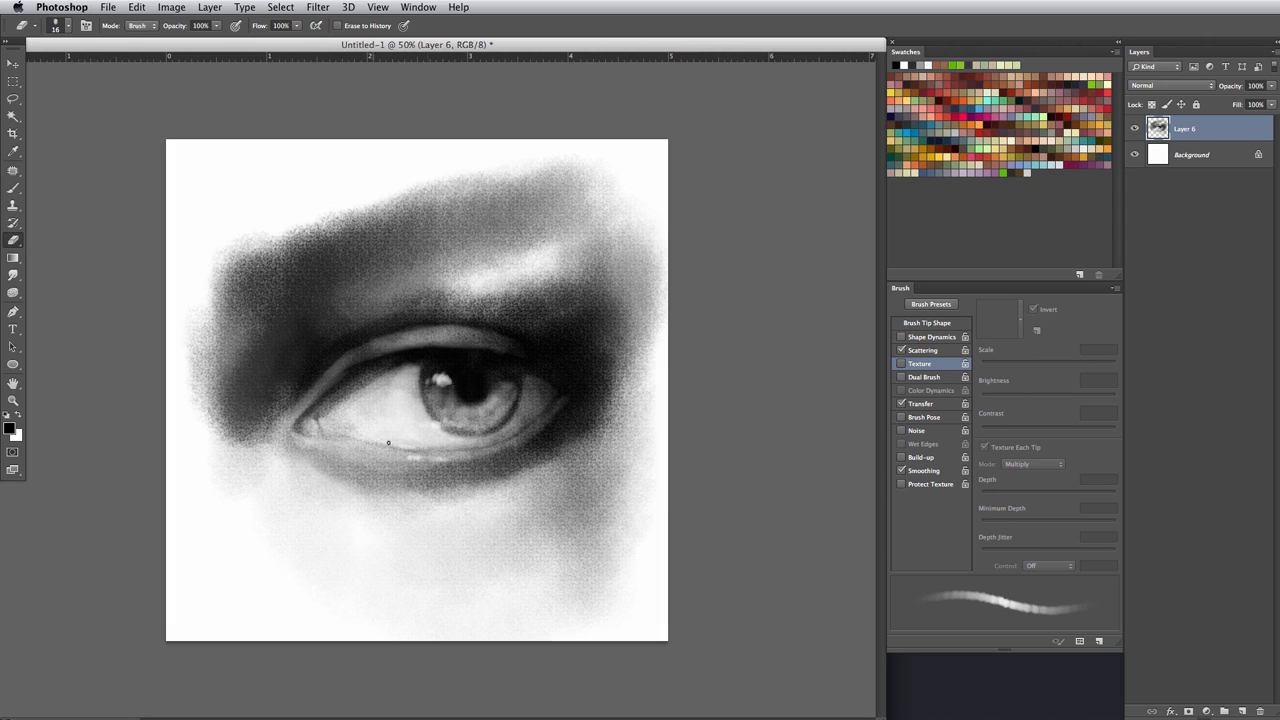
pyautogui.press('[')
pyautogui.press('[')
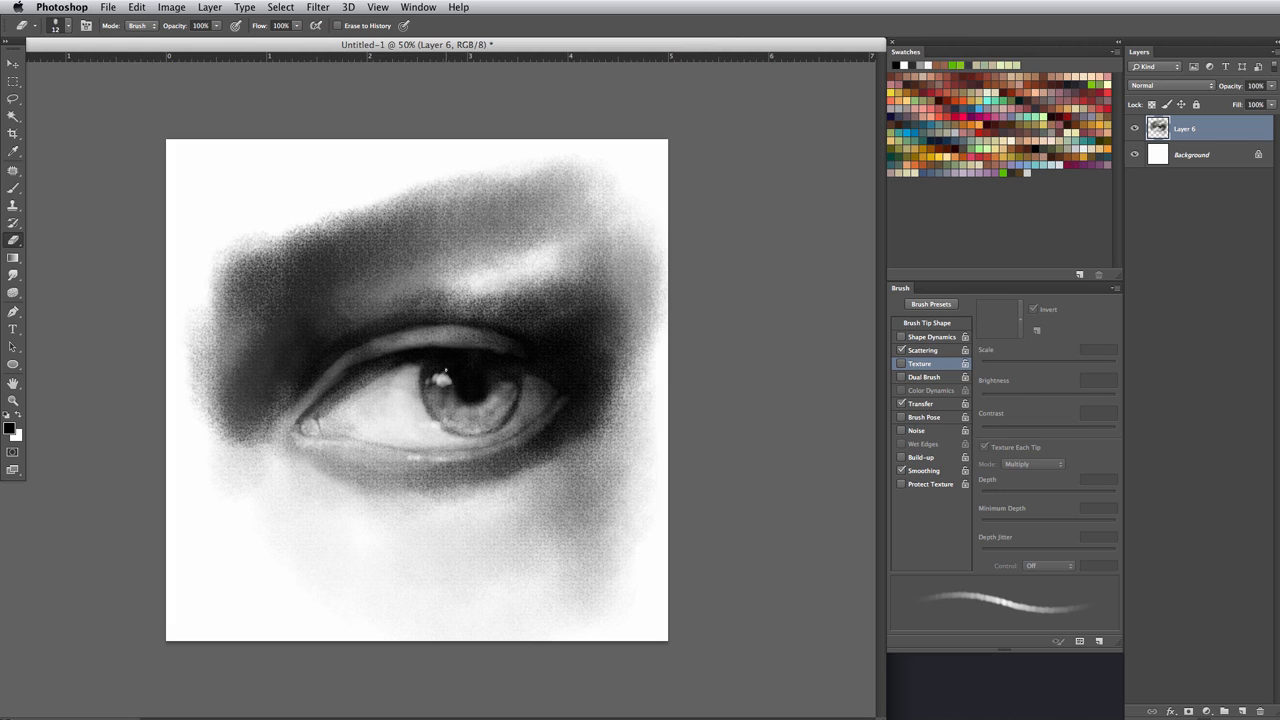
pyautogui.press(']')
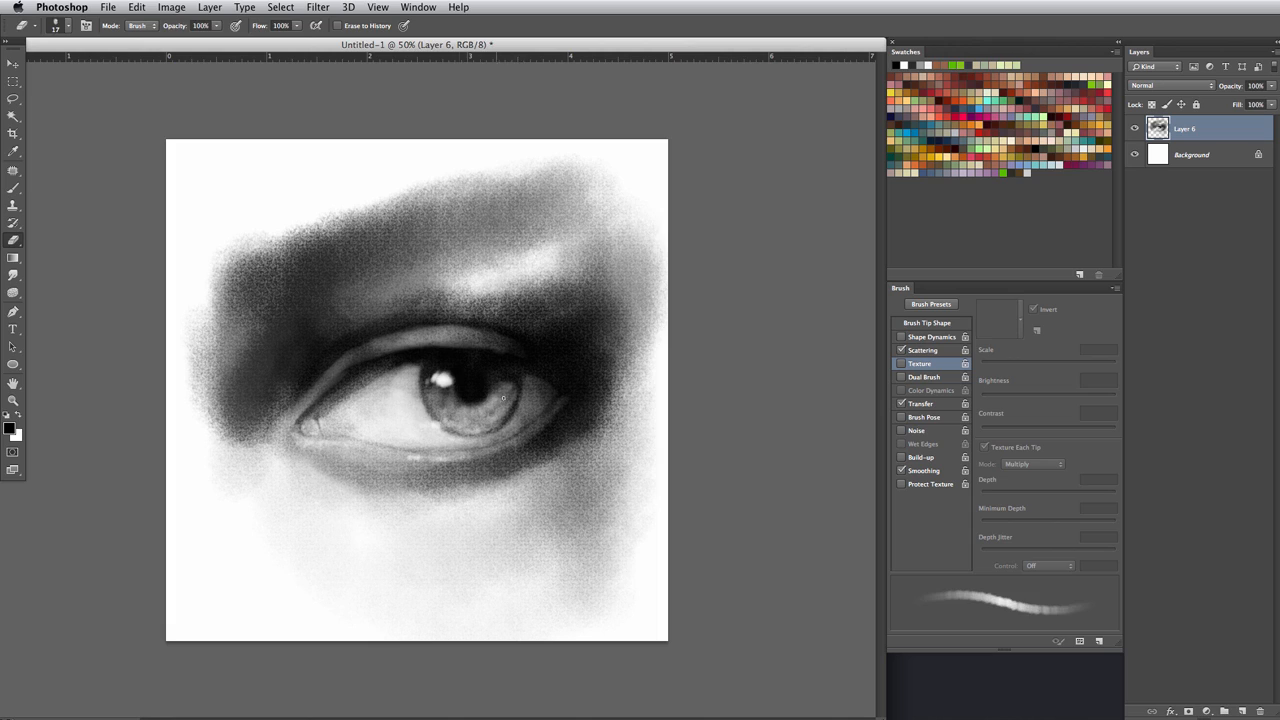
# Step: Paint fine eyelashes along the lower and upper lids with an 11 px brush, undoing a stray stroke
pyautogui.press('b')
pyautogui.moveTo(398, 472); pyautogui.dragTo(381, 455)
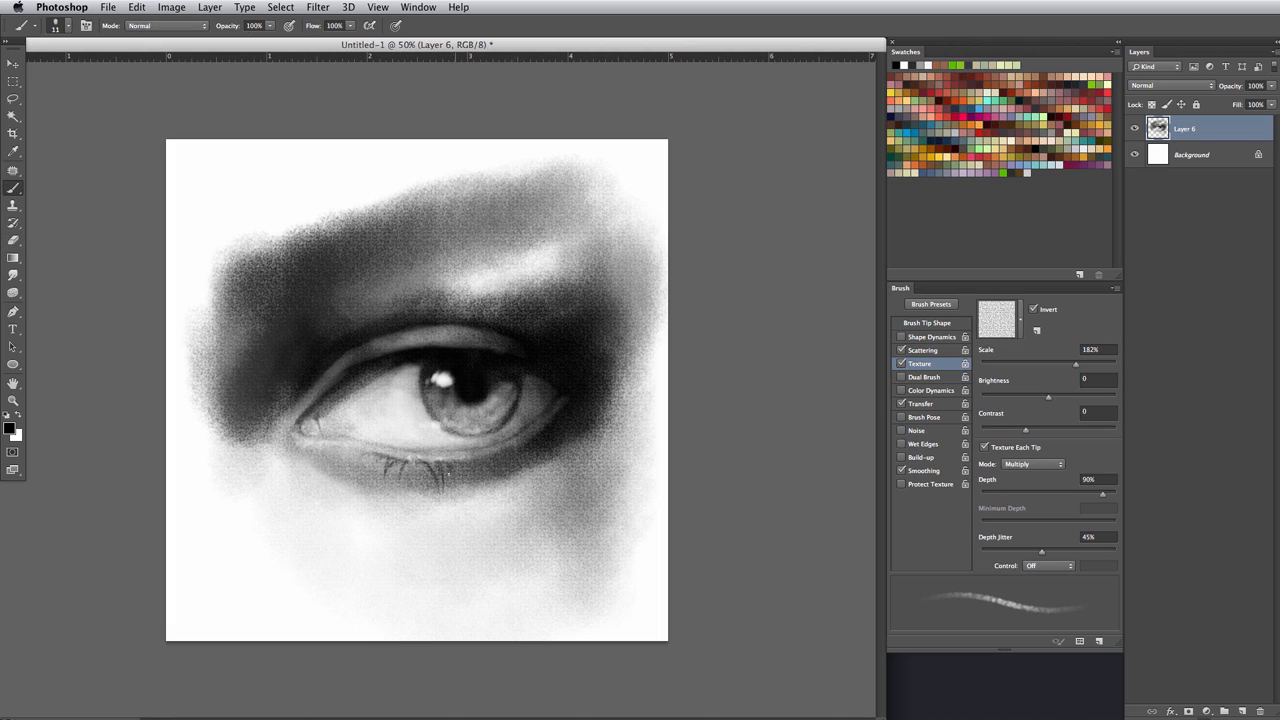
pyautogui.moveTo(496, 457); pyautogui.dragTo(522, 478)
pyautogui.press('super+z')
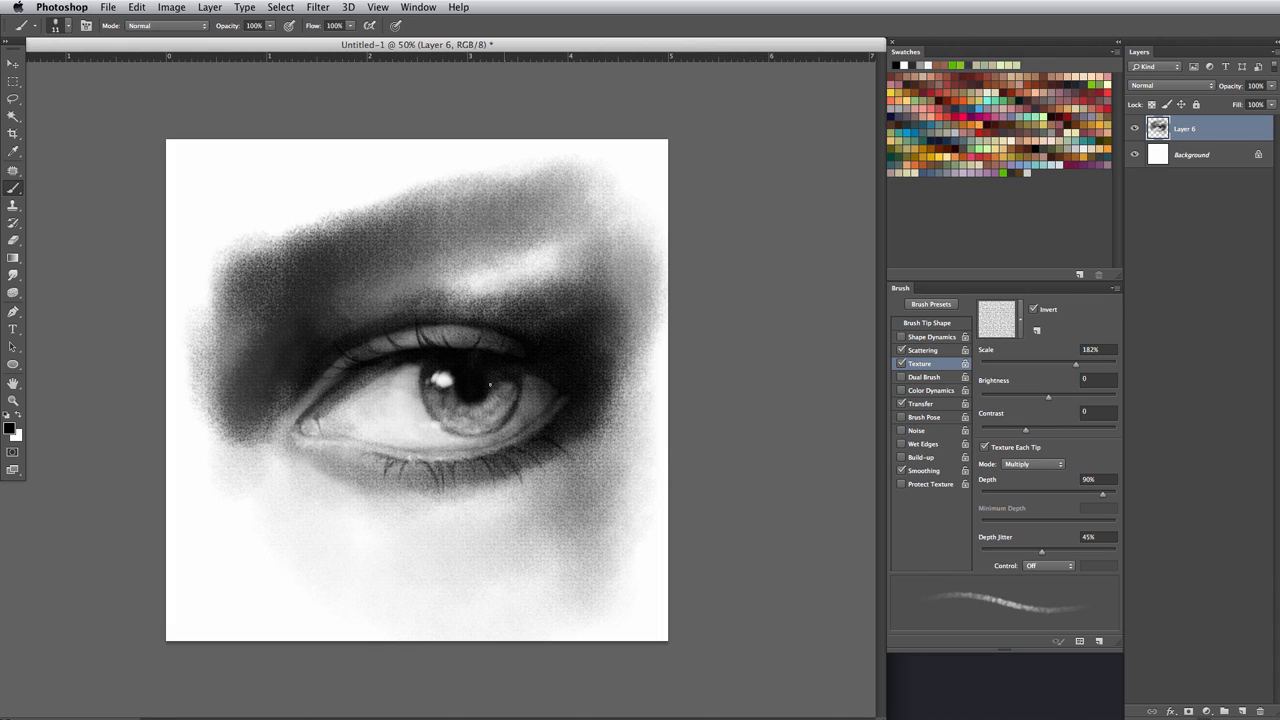
# Step: Sample a tone from the eye's inner area and add fine lash strokes along the upper lid, undoing one stroke
pyautogui.keyDown('alt'); pyautogui.click(342, 406); pyautogui.keyUp('alt')
pyautogui.moveTo(305, 414); pyautogui.dragTo(340, 380)
pyautogui.press('super+z')
pyautogui.moveTo(408, 343); pyautogui.dragTo(504, 341)
# Step: Restore the default colours, enlarge the brush considerably and paint over the brow area above the eye
pyautogui.press('d')
pyautogui.press(']')
pyautogui.press(']')
pyautogui.press(']')
pyautogui.press(']')
pyautogui.press(']')
pyautogui.press(']')
pyautogui.press(']')
pyautogui.press(']')
pyautogui.press(']')
pyautogui.press(']')
pyautogui.moveTo(466, 300); pyautogui.dragTo(560, 250)
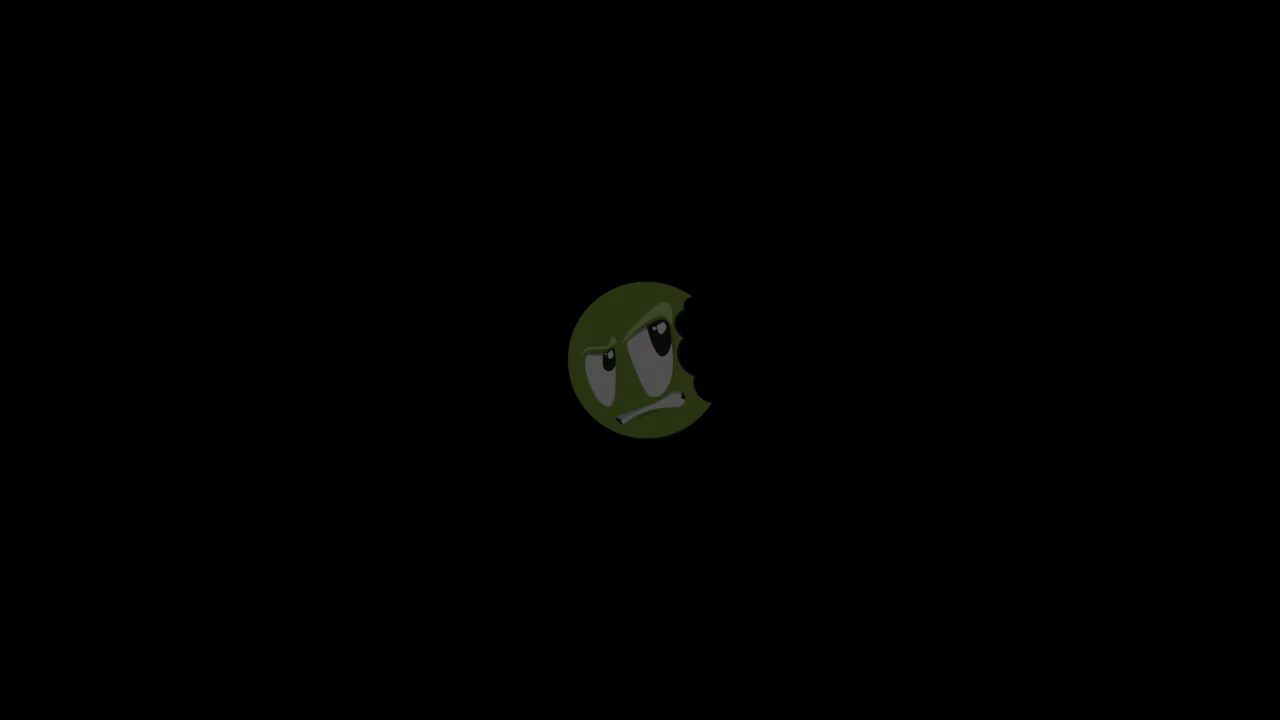